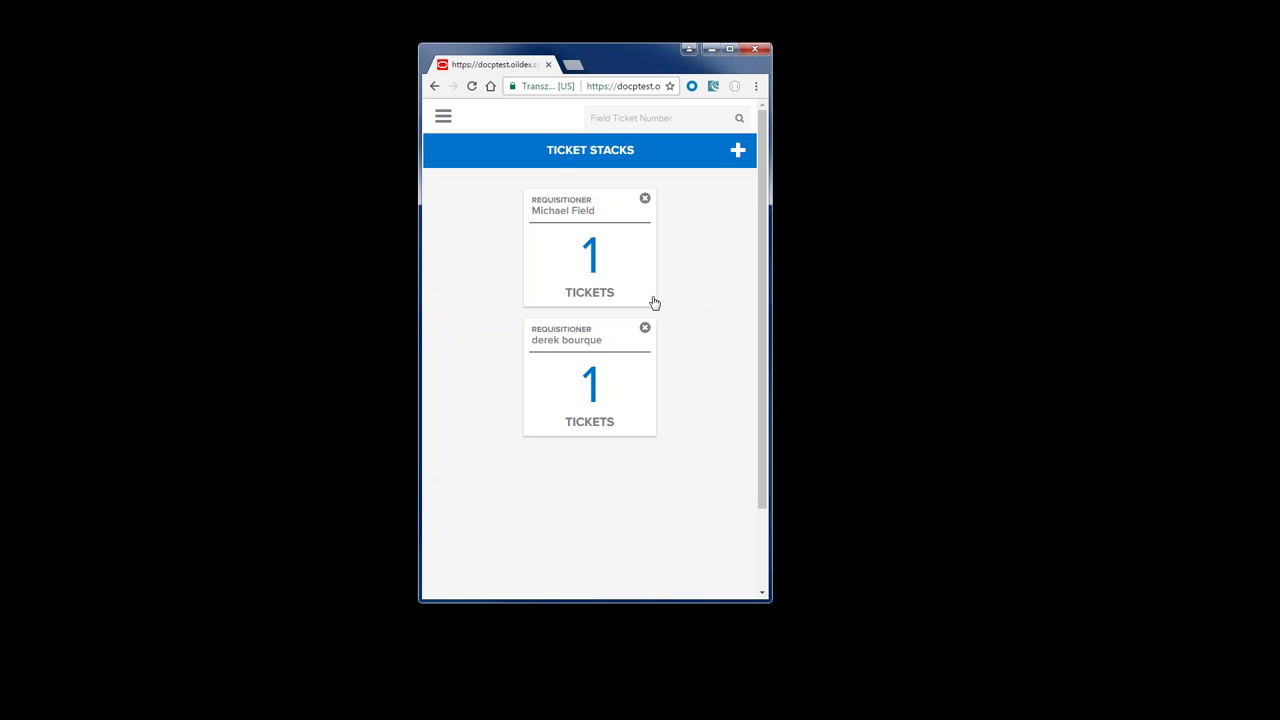
# - Minimize the mobile ticket-stacks window to bring up the OpenInvoice supplier dashboard
pyautogui.click(711, 49)
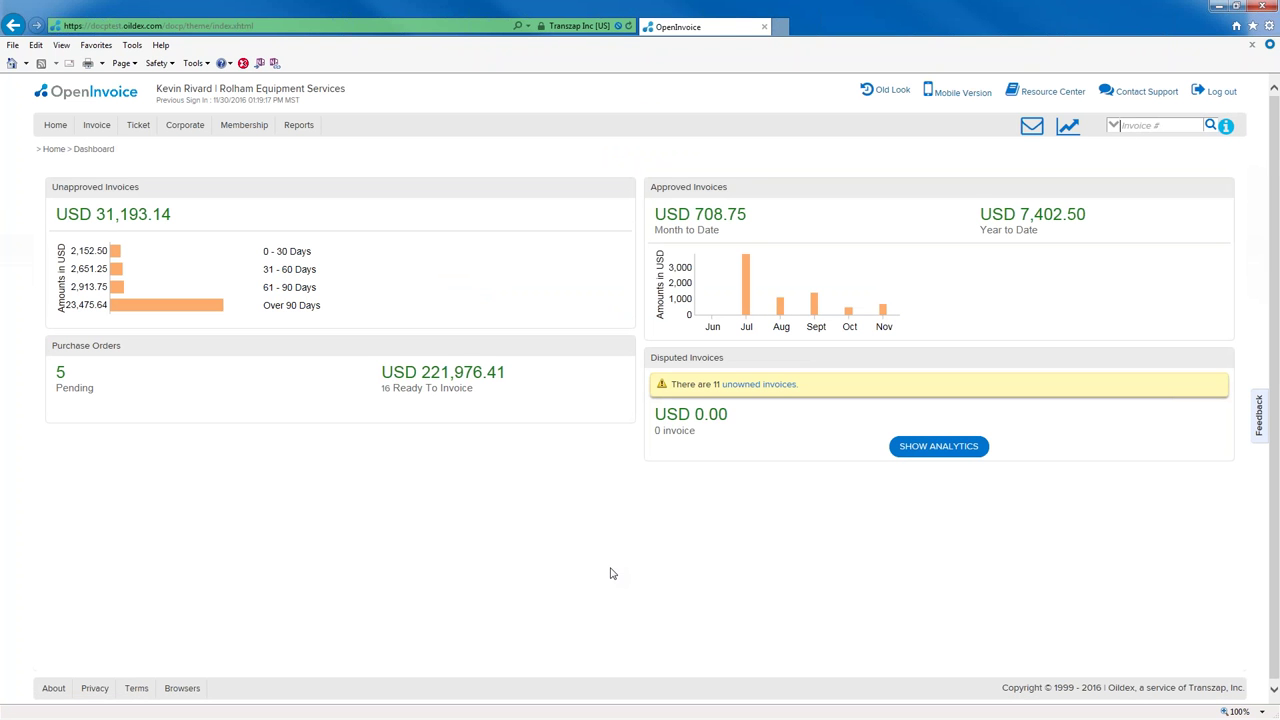
# - Find Approved field tickets matching webft2016* and create an invoice from both results
pyautogui.click(96, 126)
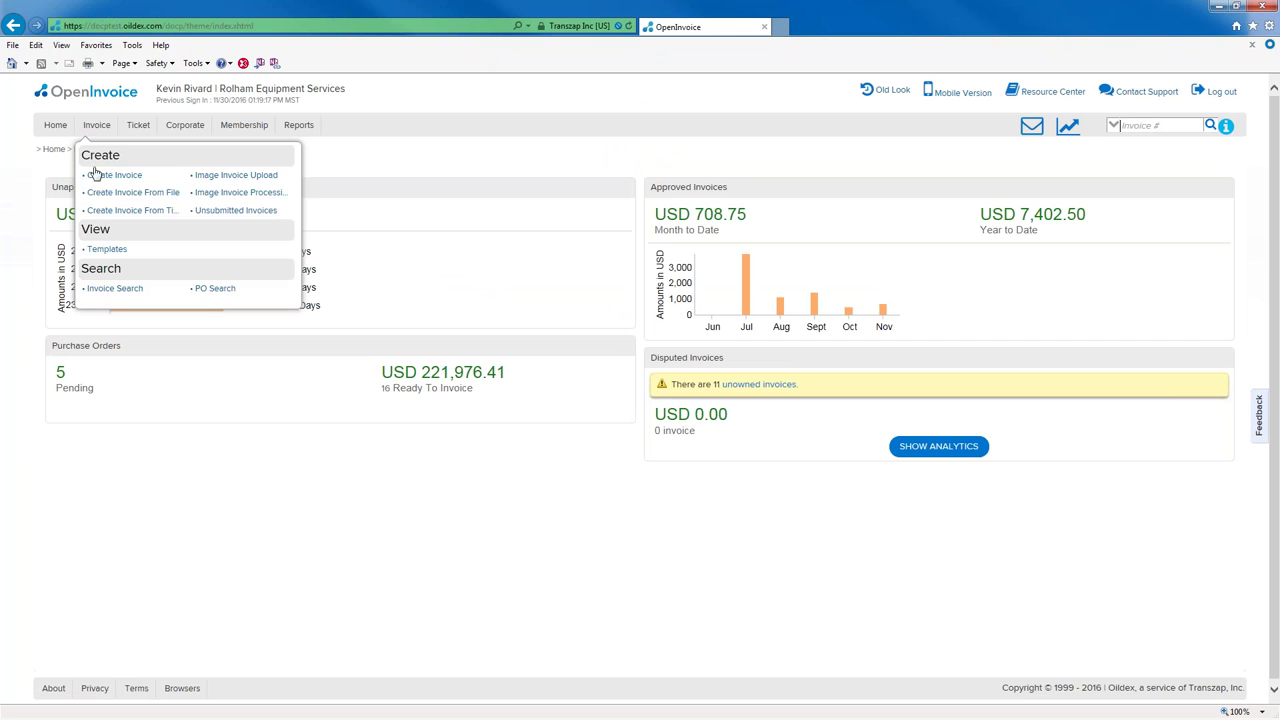
pyautogui.click(110, 210)
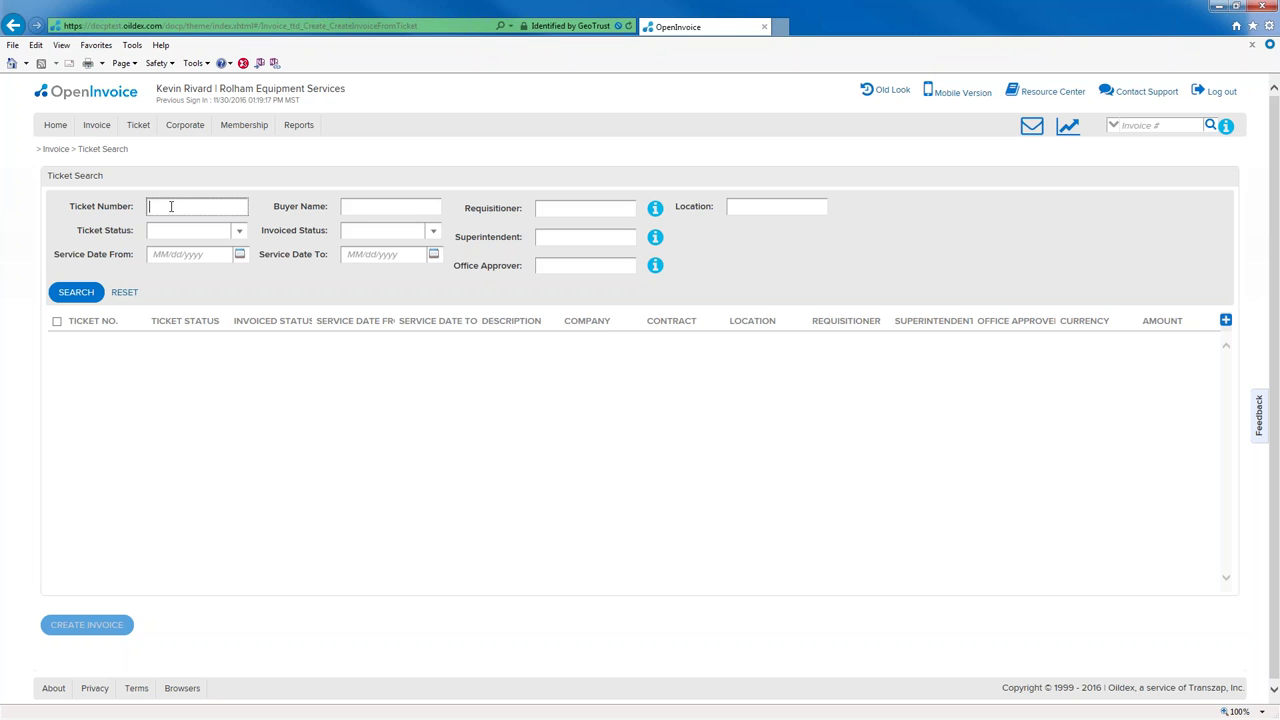
pyautogui.write('web')
pyautogui.write('1120')
pyautogui.write('16')
pyautogui.write('*')
pyautogui.click(239, 235)
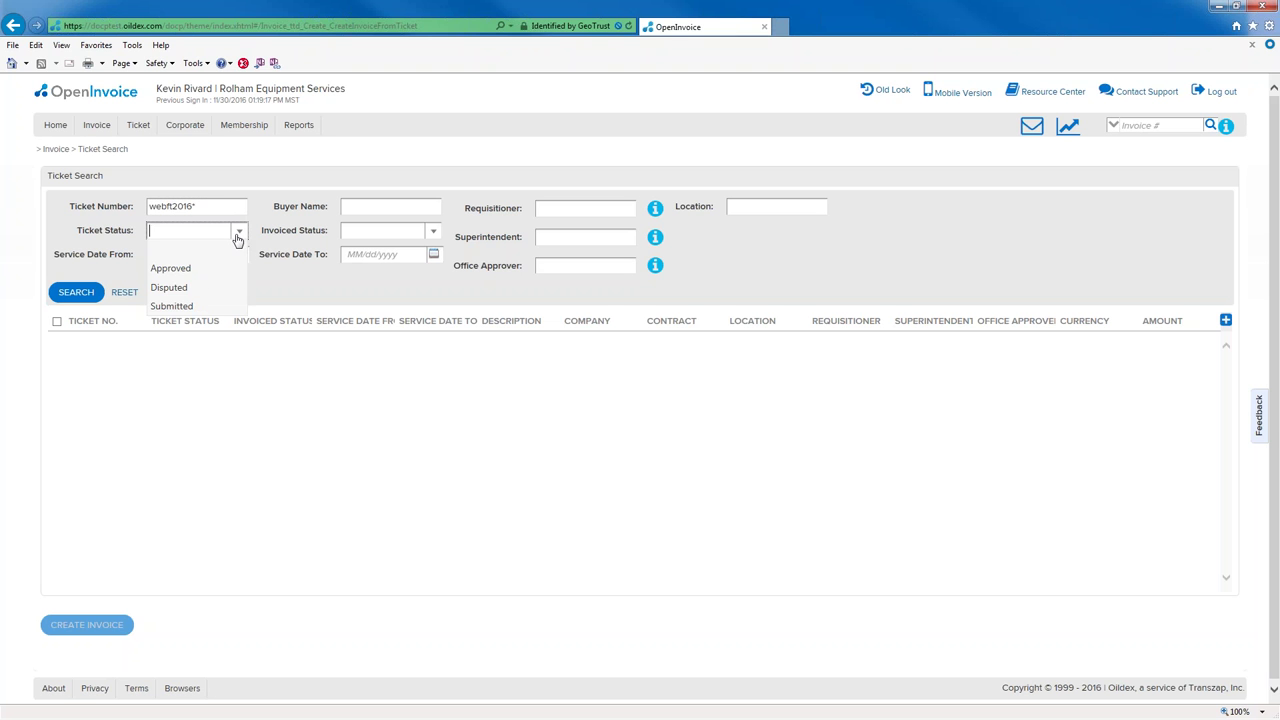
pyautogui.click(205, 270)
pyautogui.click(79, 291)
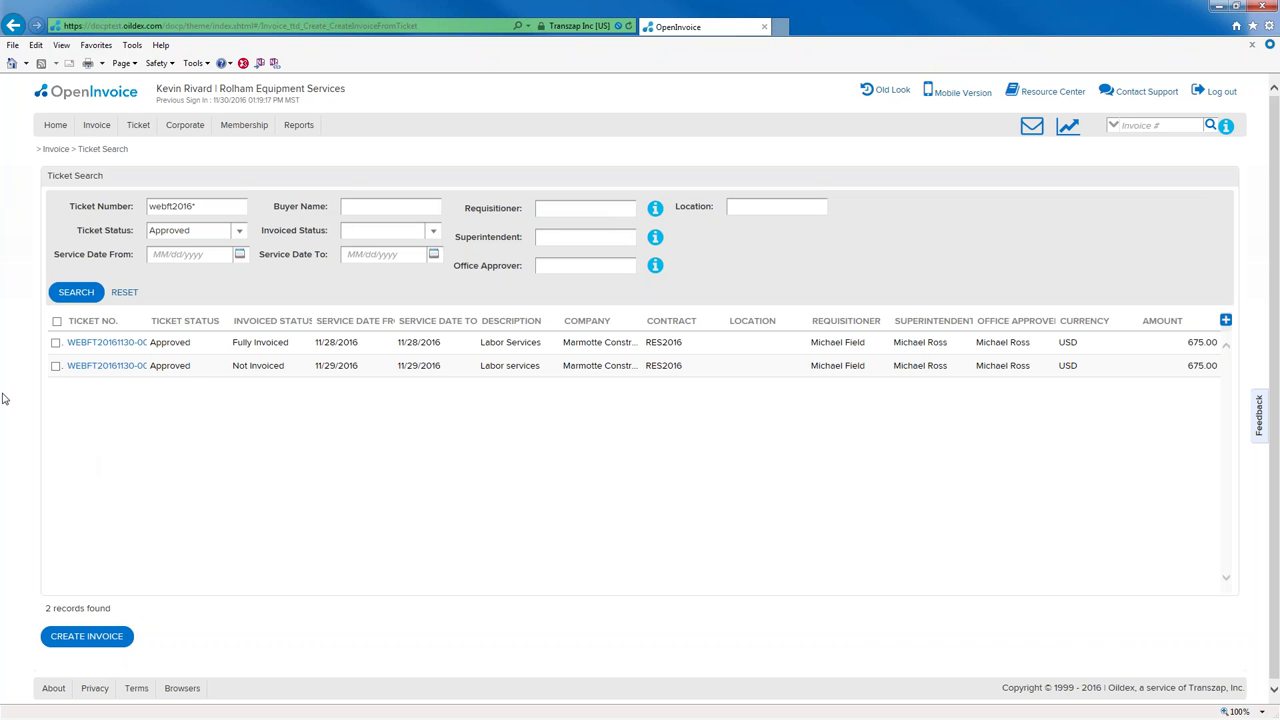
pyautogui.click(57, 325)
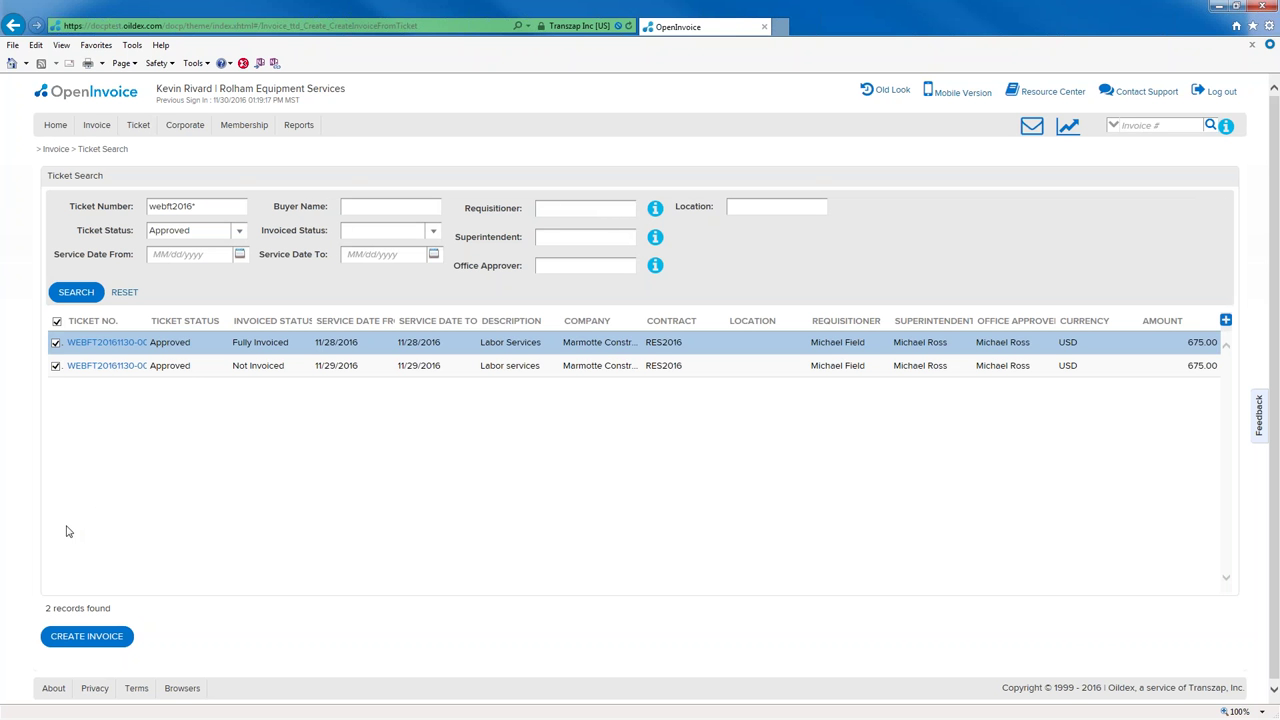
pyautogui.click(74, 634)
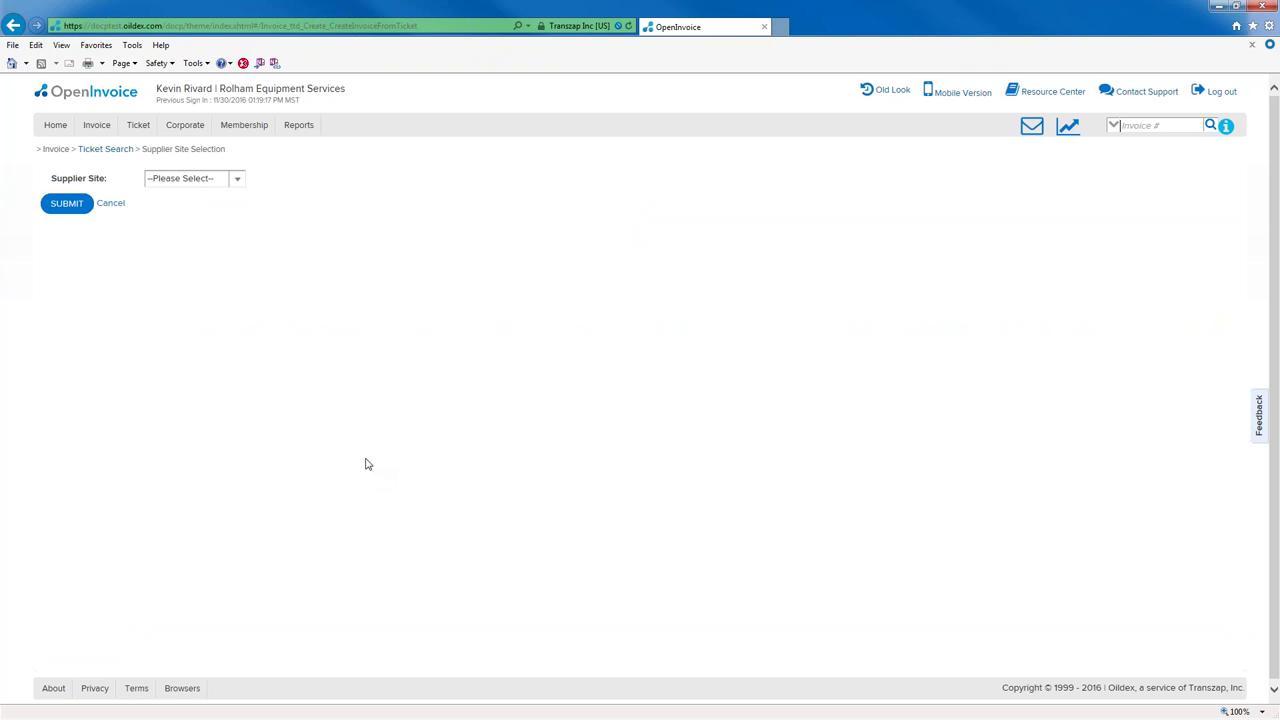
# - Choose New York State as the invoice's supplier site and submit it
pyautogui.click(239, 183)
pyautogui.click(239, 183)
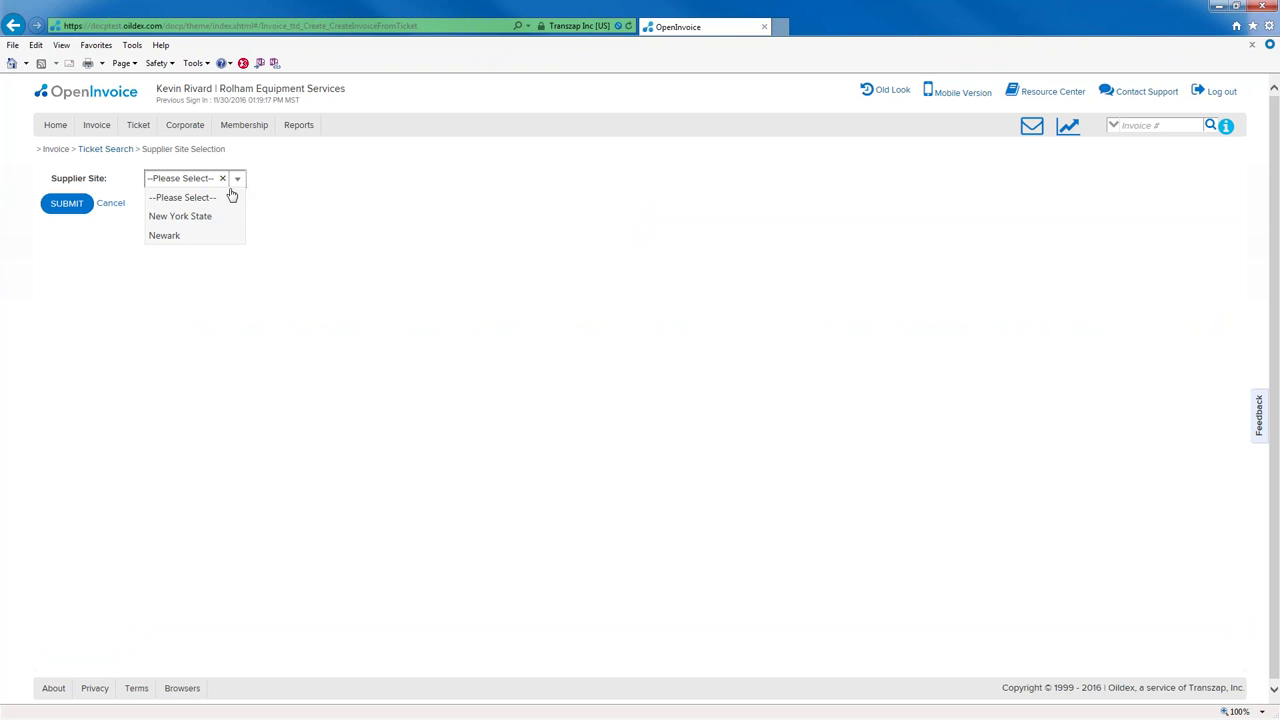
pyautogui.click(220, 214)
pyautogui.click(64, 204)
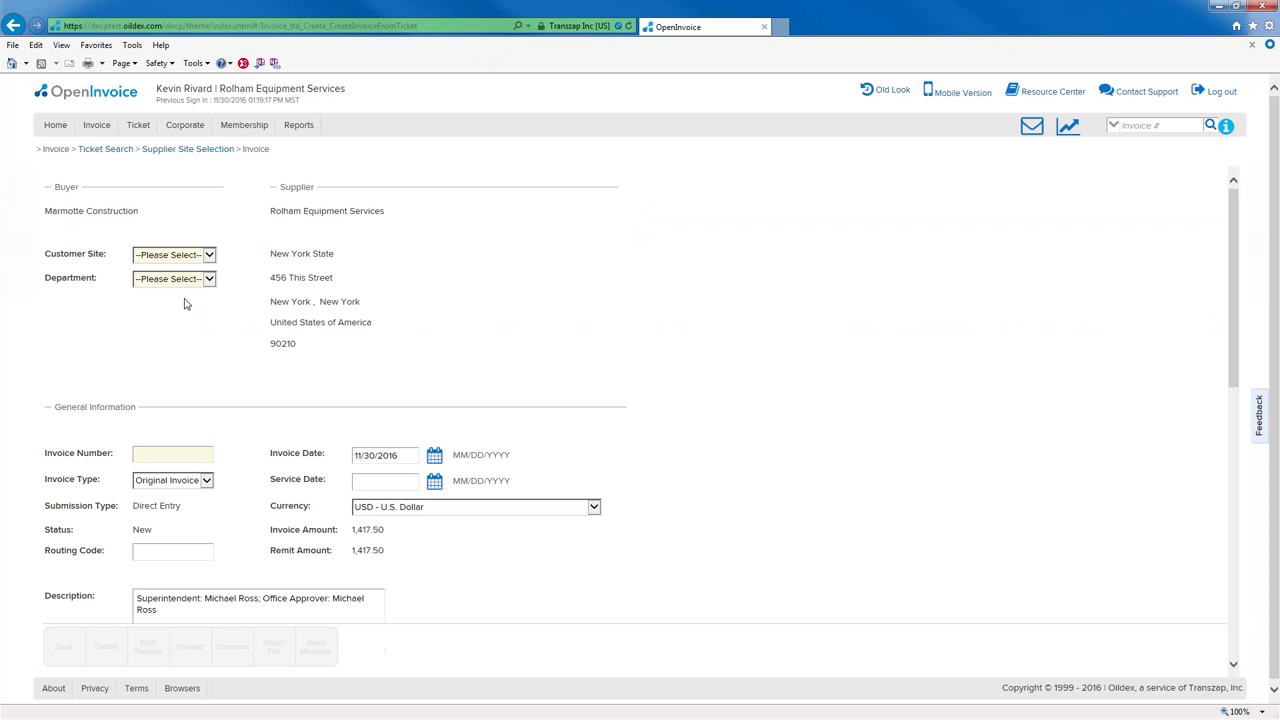
pyautogui.click(211, 258)
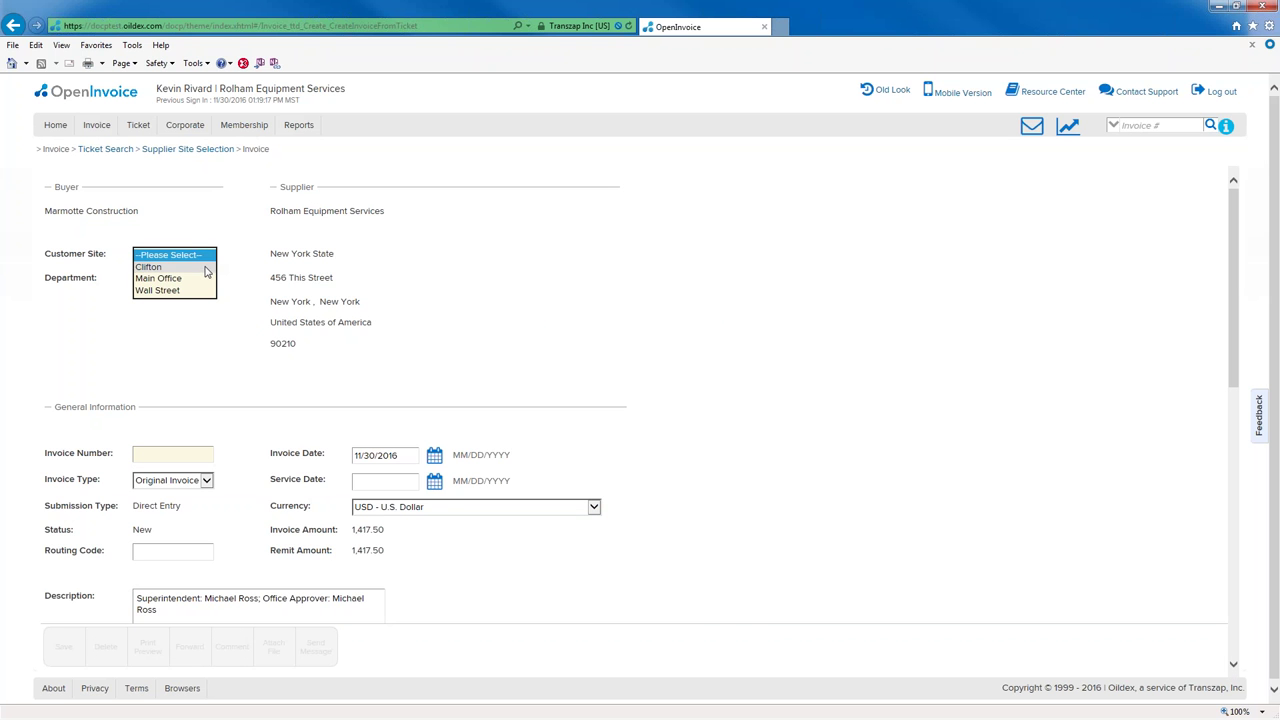
pyautogui.click(208, 267)
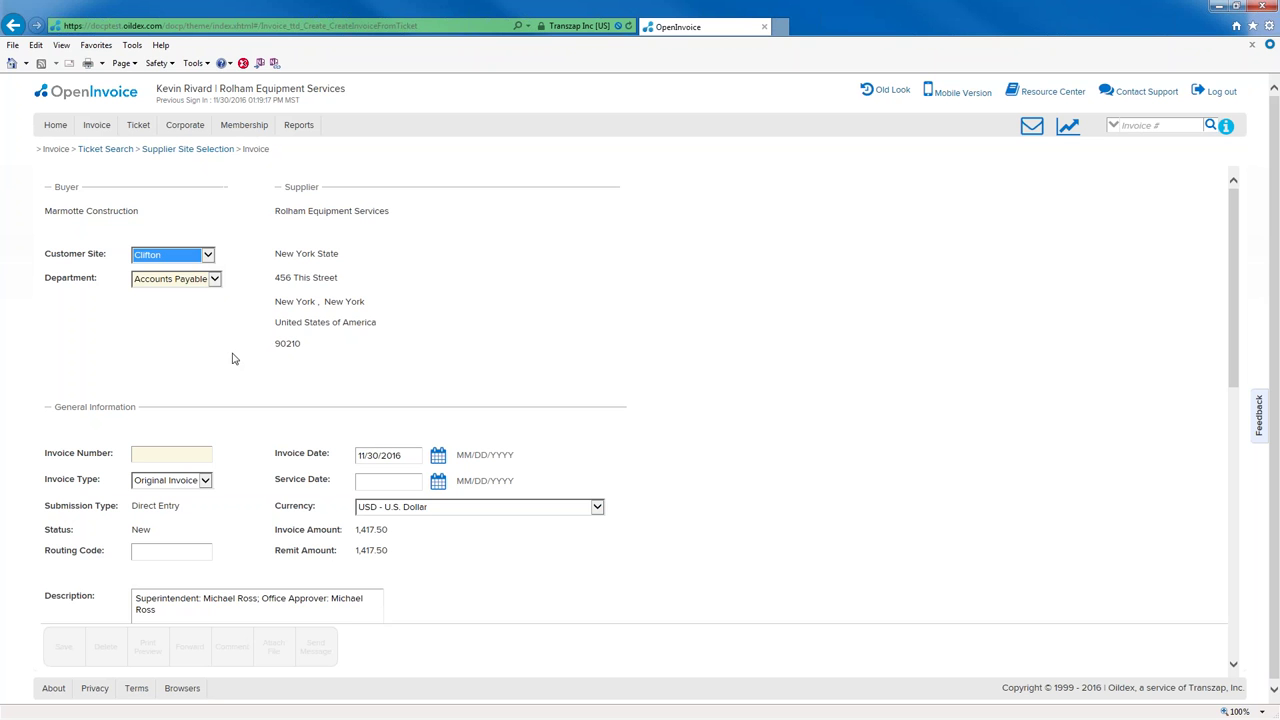
pyautogui.click(196, 452)
pyautogui.write('WEBIN')
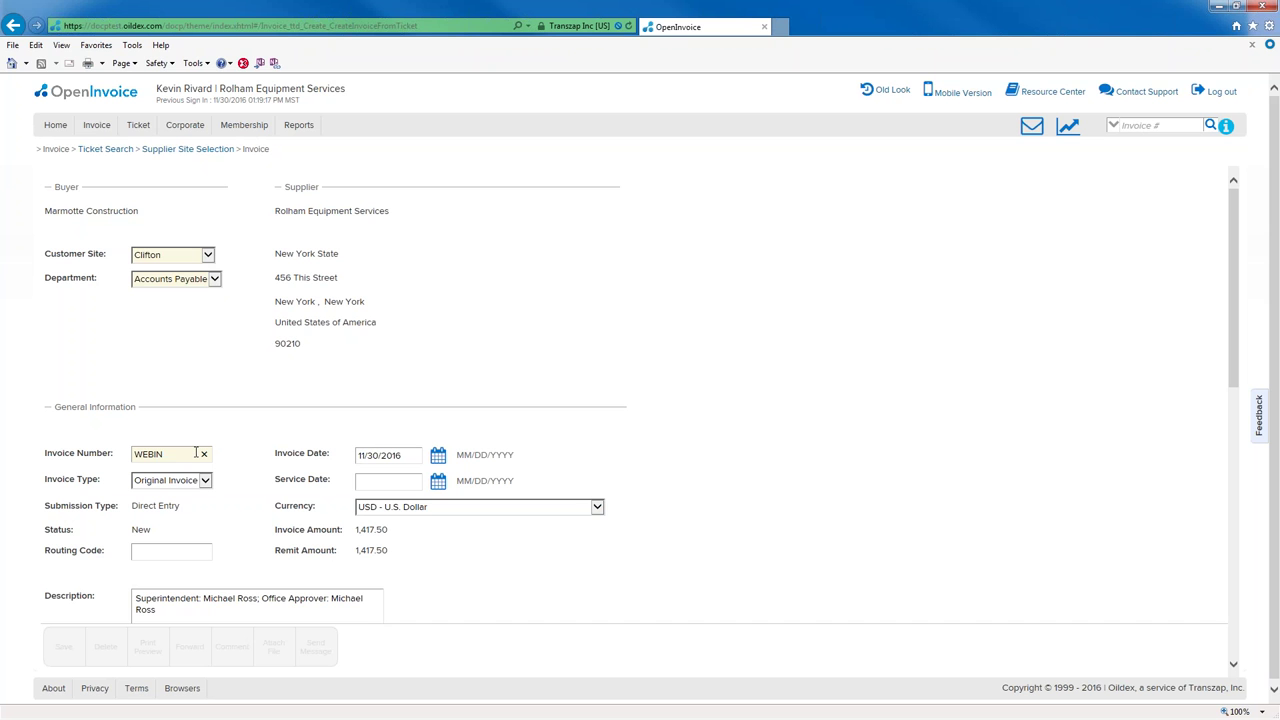
pyautogui.write('20161130-002')
pyautogui.press('Home')
pyautogui.moveTo(1236, 350); pyautogui.dragTo(1238, 470)
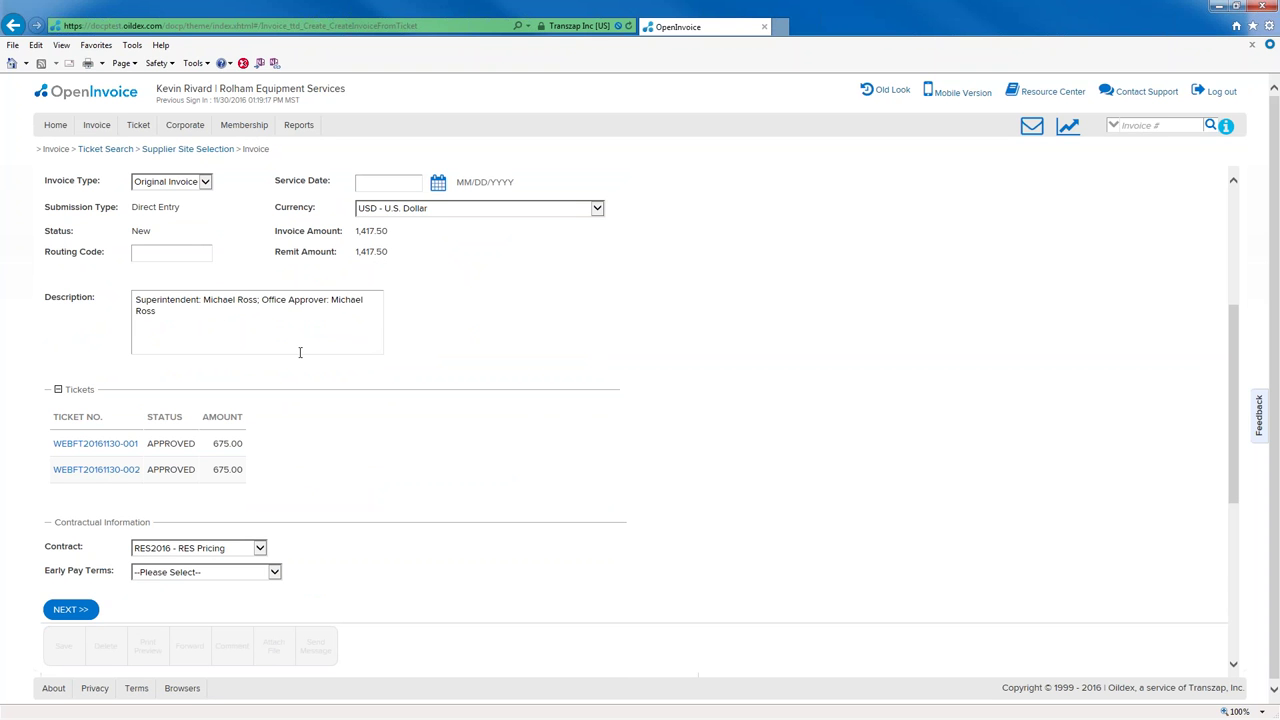
# - Review the first ticket's details, then close the popup
pyautogui.click(82, 451)
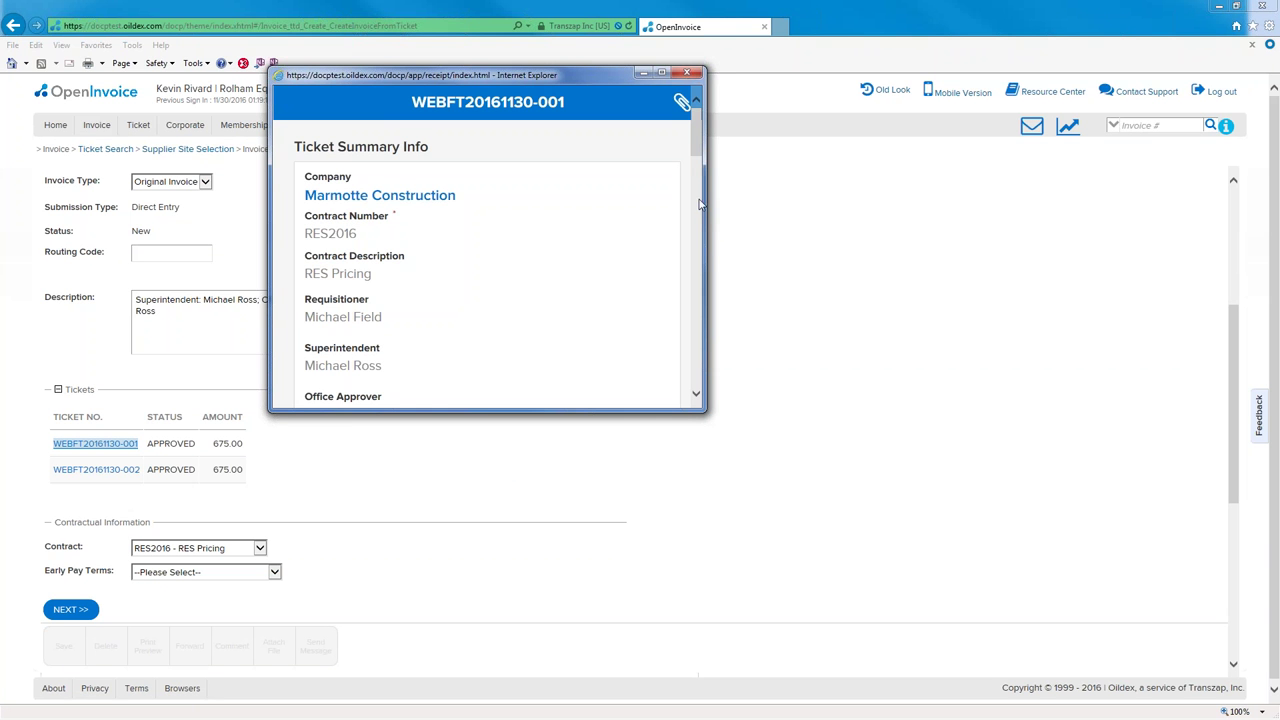
pyautogui.scroll(-5, 698, 150)
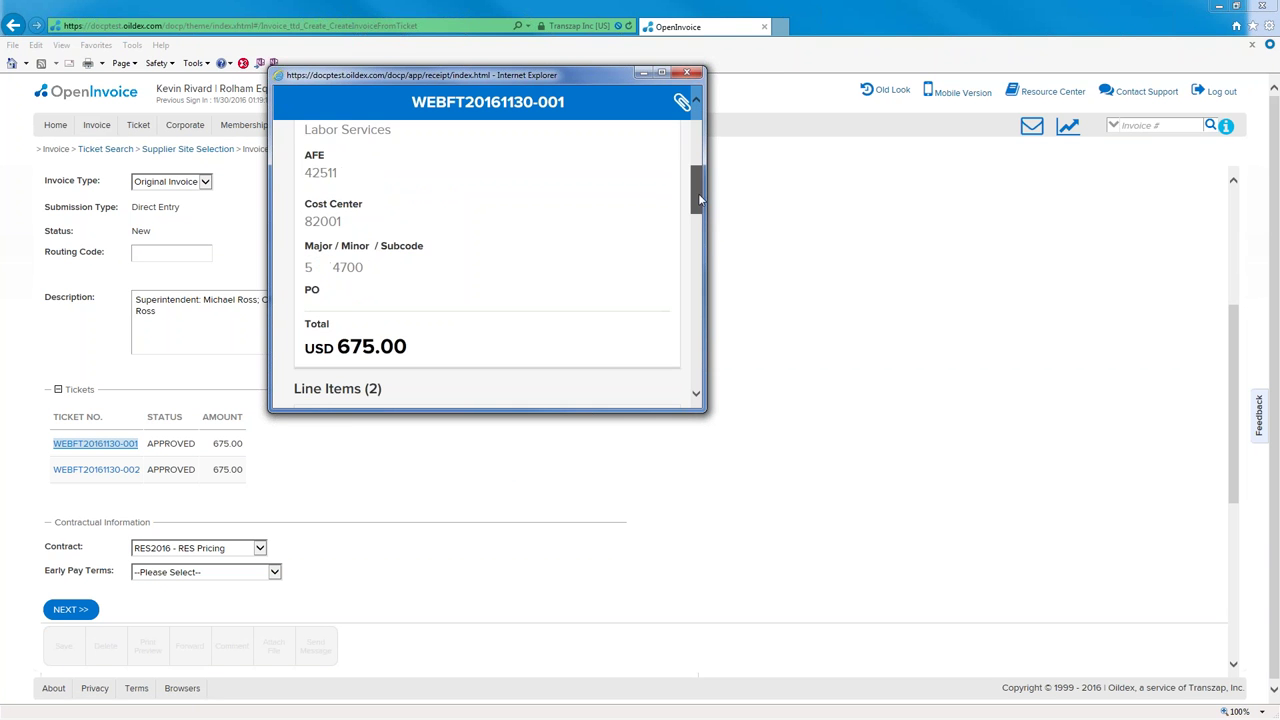
pyautogui.click(688, 75)
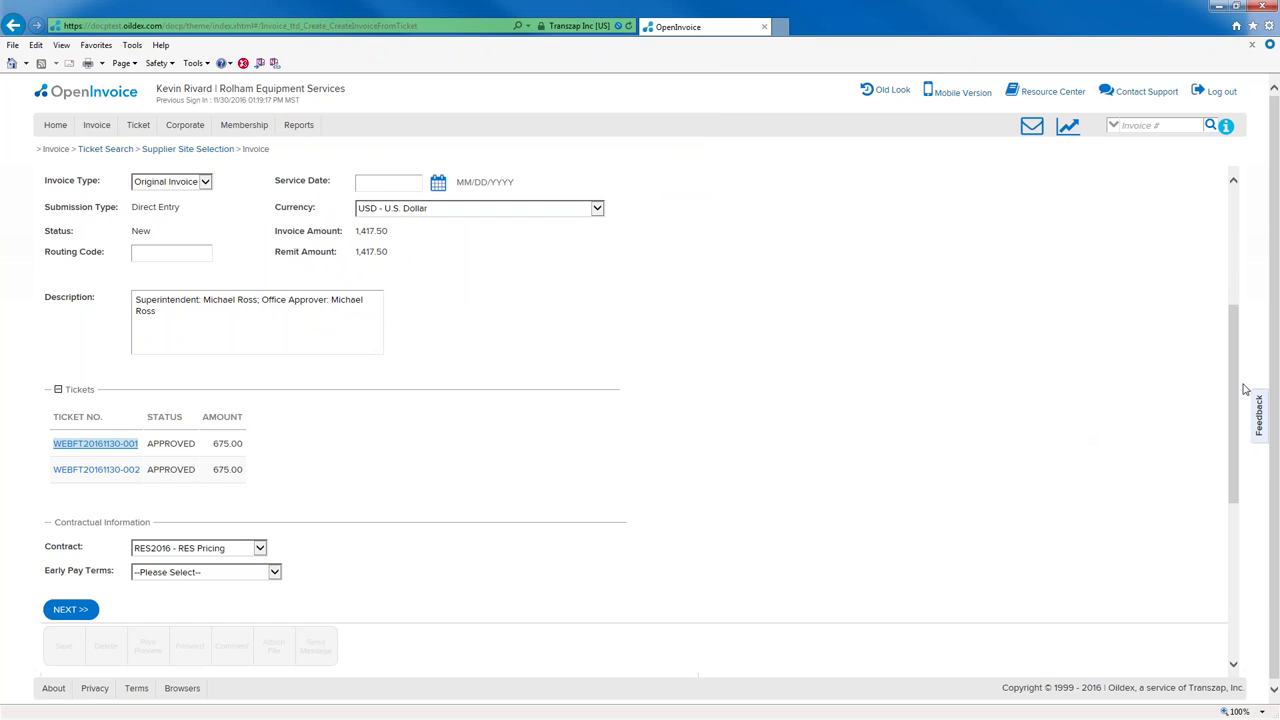
# - Set early pay terms to 2.00% discount if paid in 10 days and continue to line items
pyautogui.scroll(-1, 1236, 447)
pyautogui.scroll(-2, 1236, 447)
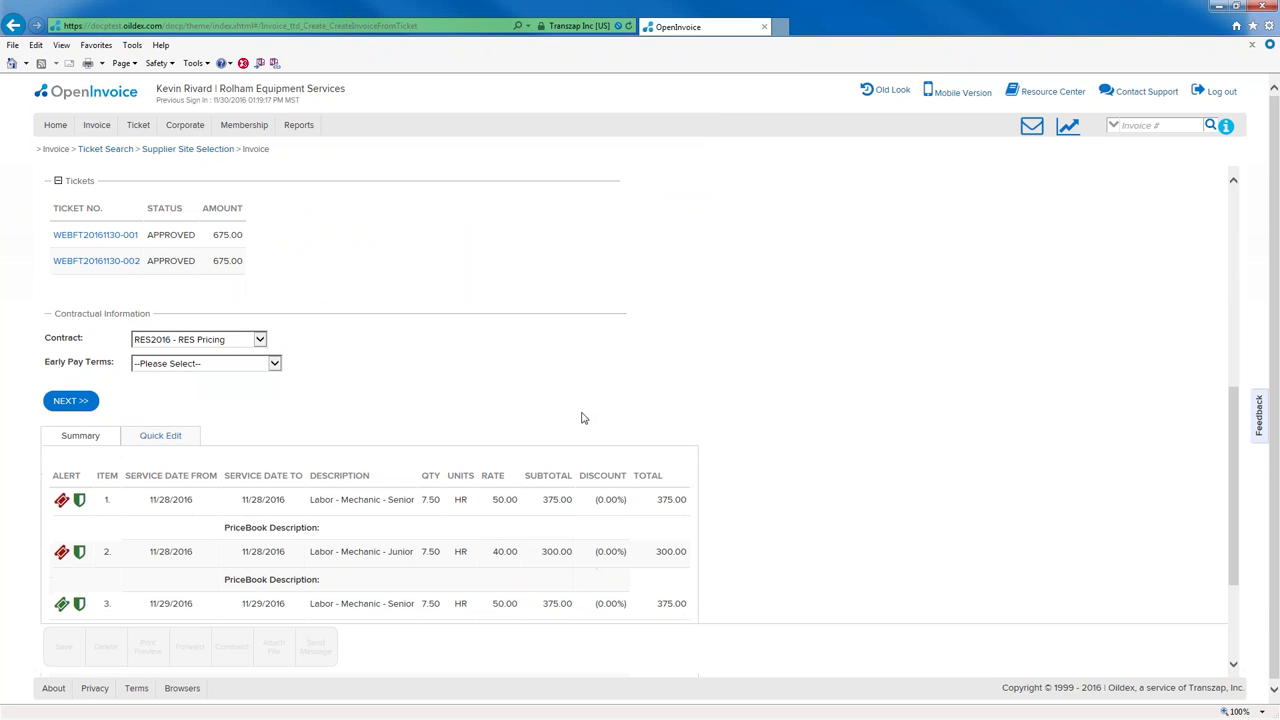
pyautogui.click(275, 364)
pyautogui.click(268, 375)
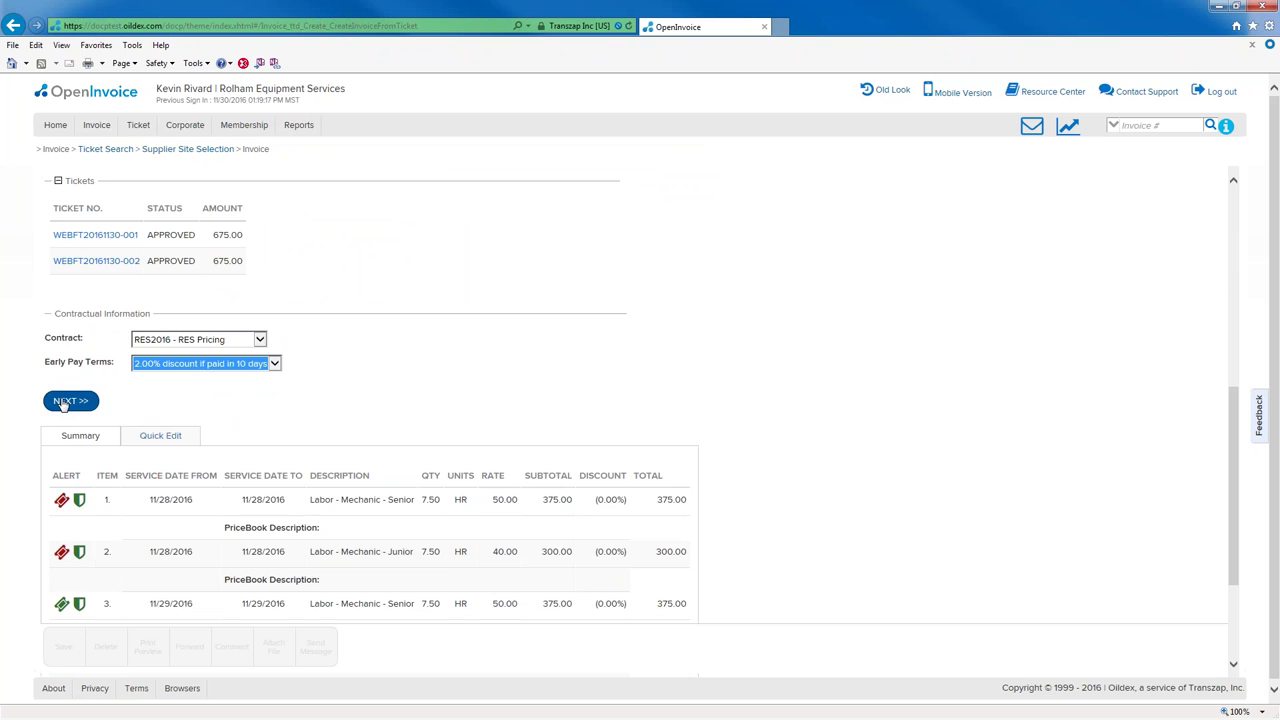
pyautogui.click(65, 401)
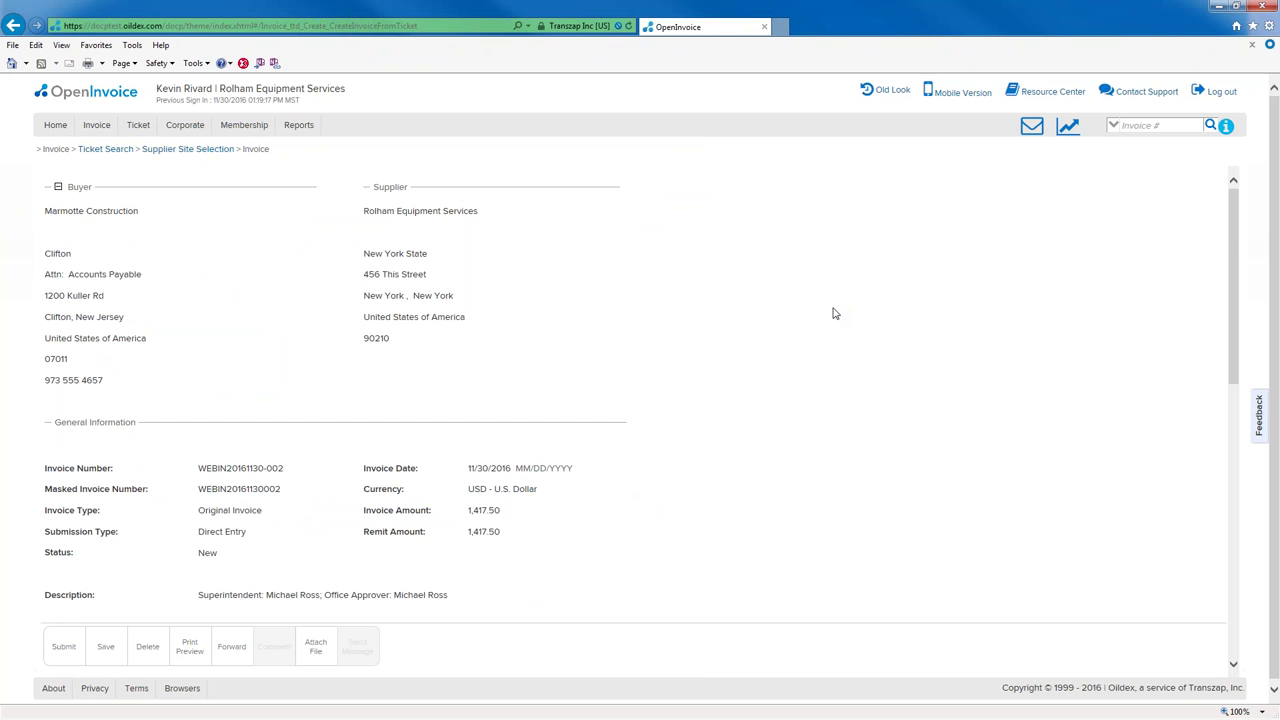
pyautogui.moveTo(1234, 237); pyautogui.dragTo(1249, 510)
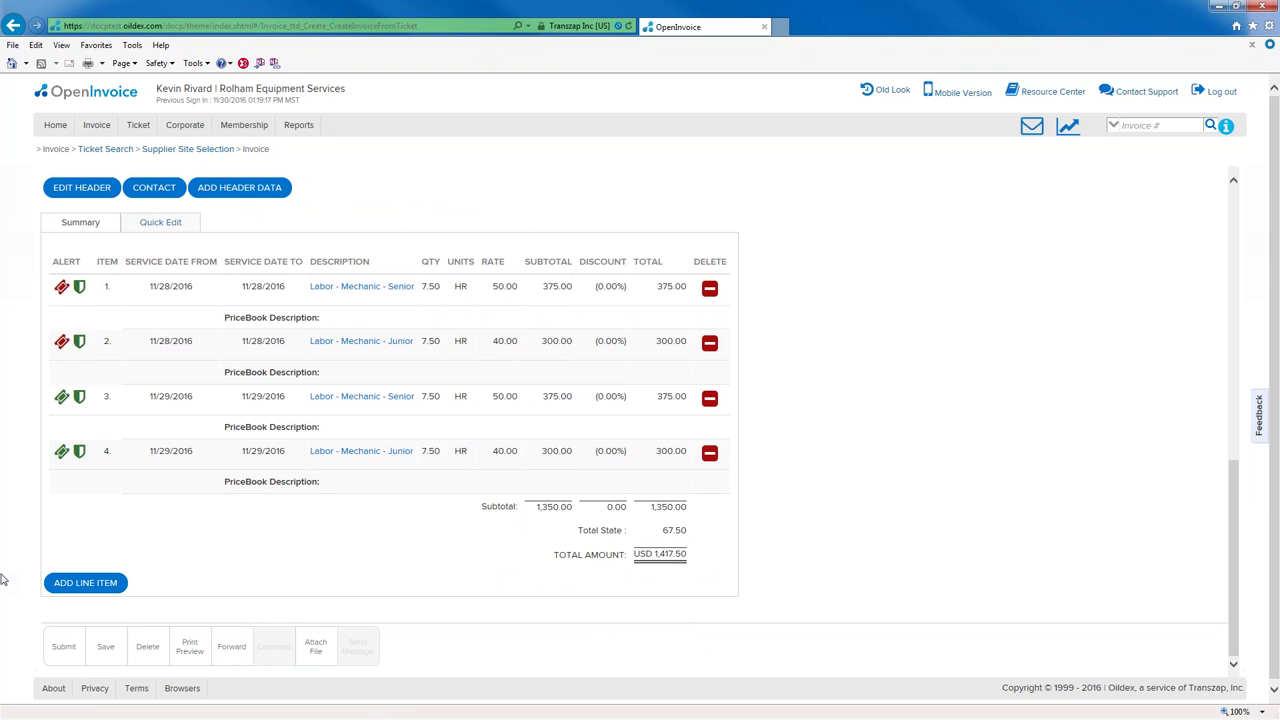
# - Submit the invoice through the comments form, triggering the RED compliance-alert dispute error
pyautogui.click(62, 648)
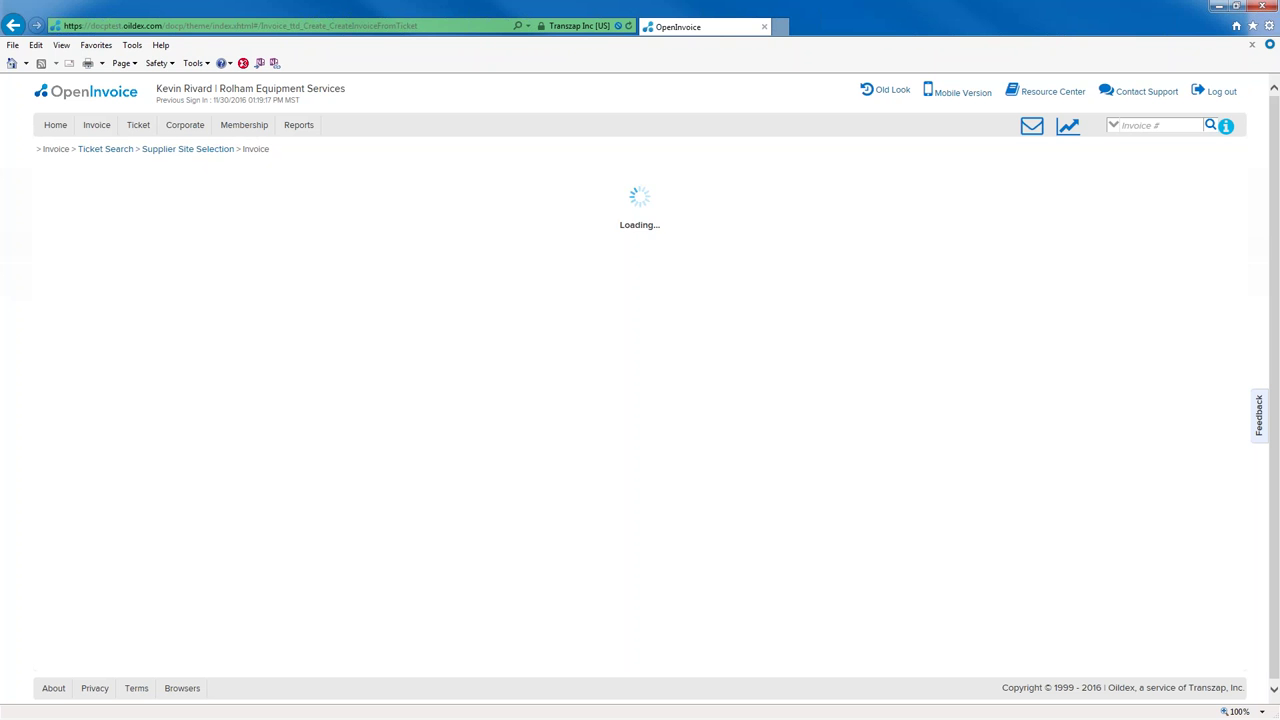
pyautogui.click(68, 310)
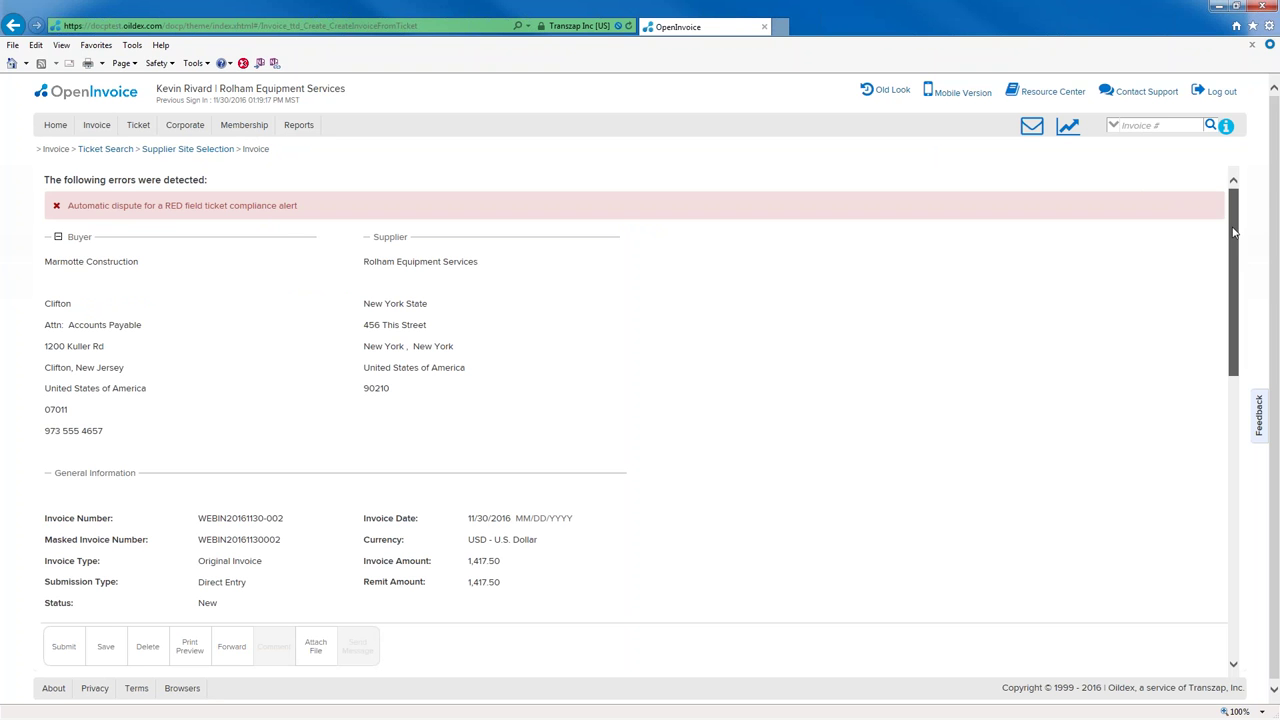
pyautogui.moveTo(1234, 232); pyautogui.dragTo(1256, 487)
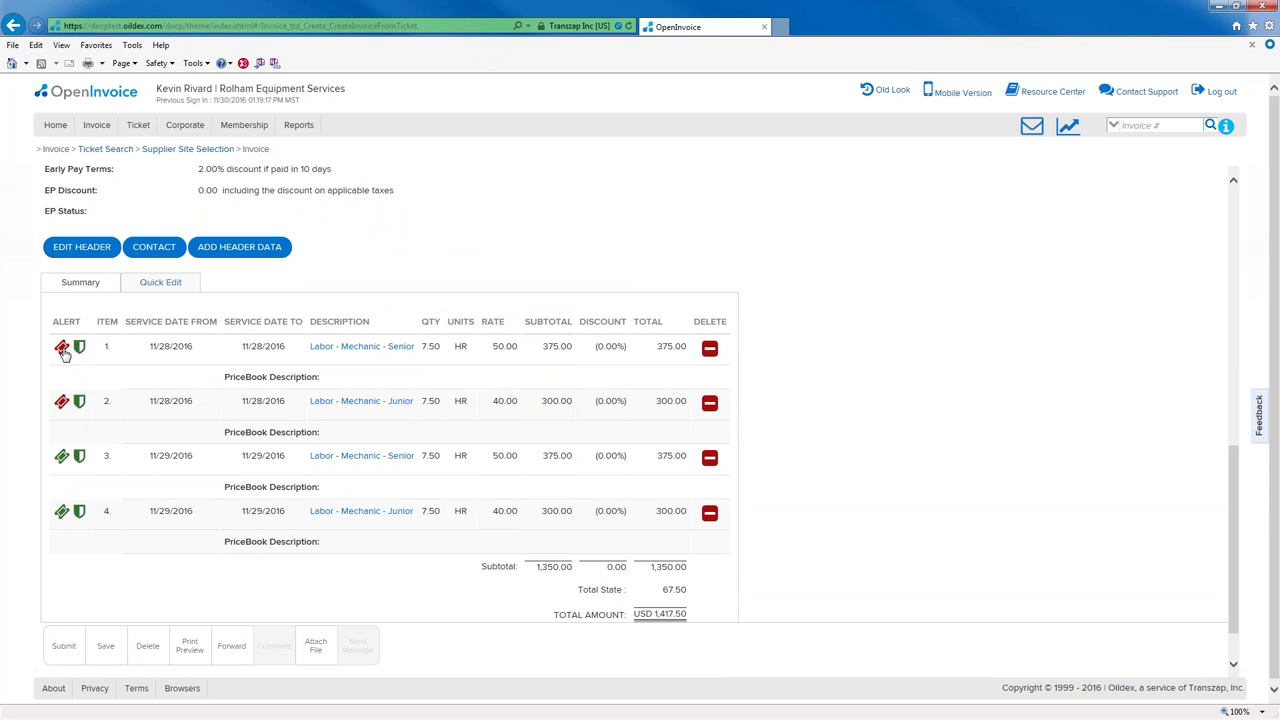
# - Delete both red-alert line items, confirming each deletion, leaving a USD 708.75 total
pyautogui.moveTo(63, 352)
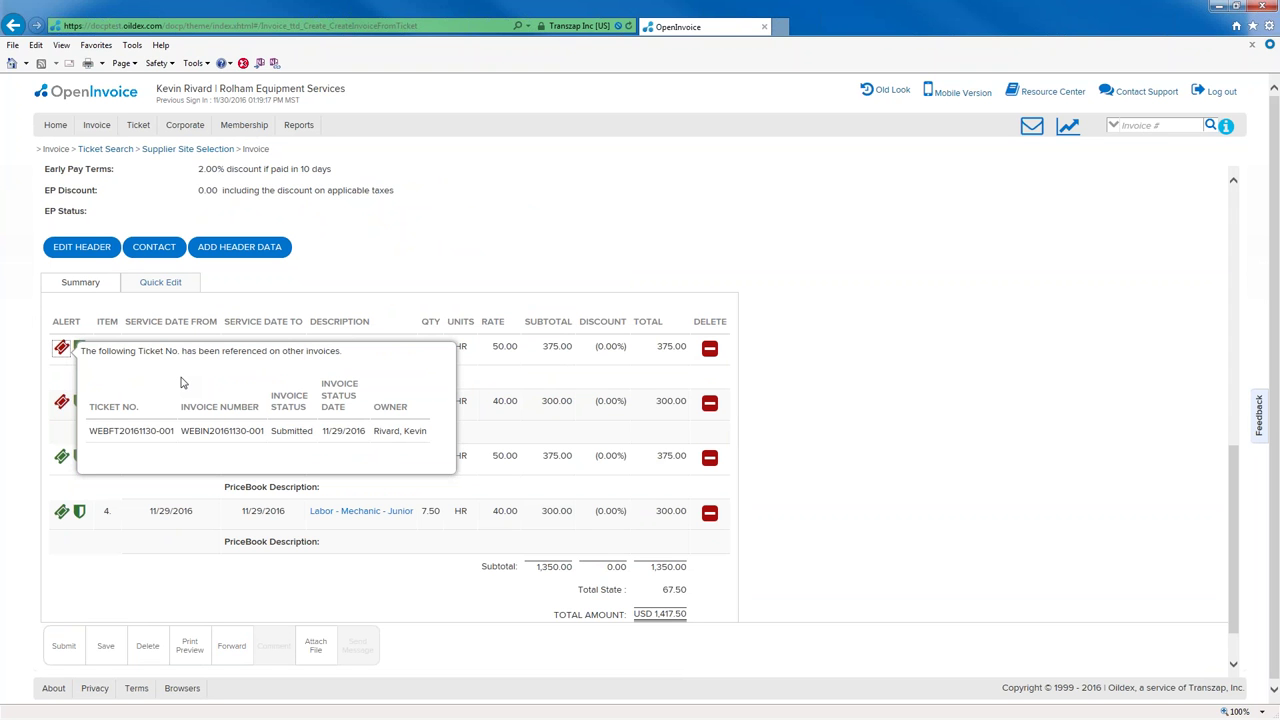
pyautogui.click(709, 349)
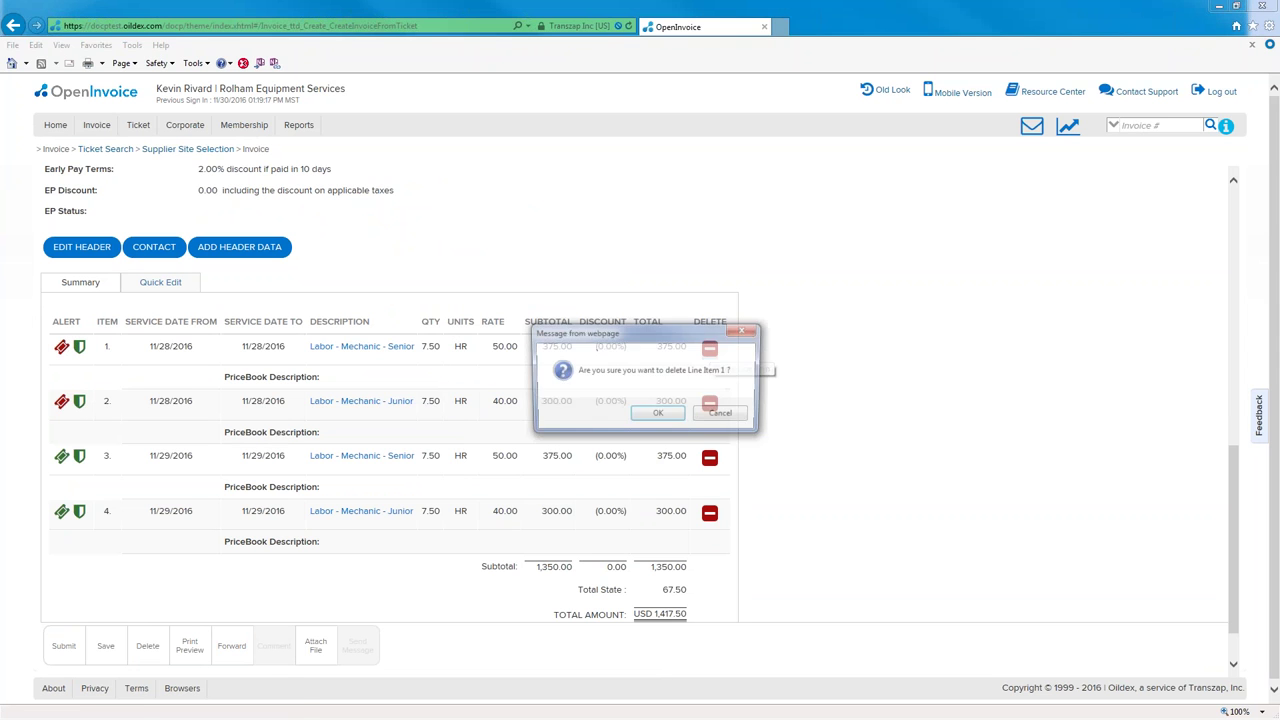
pyautogui.click(662, 415)
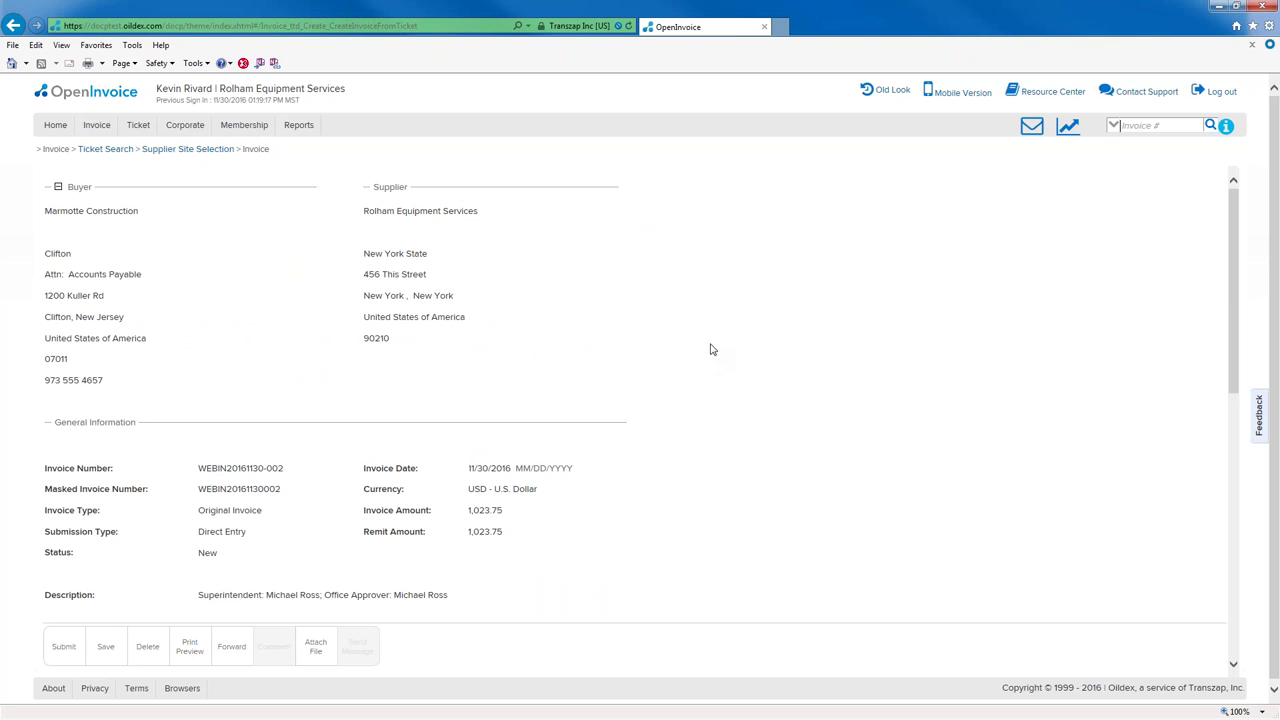
pyautogui.moveTo(1235, 306); pyautogui.dragTo(1238, 558)
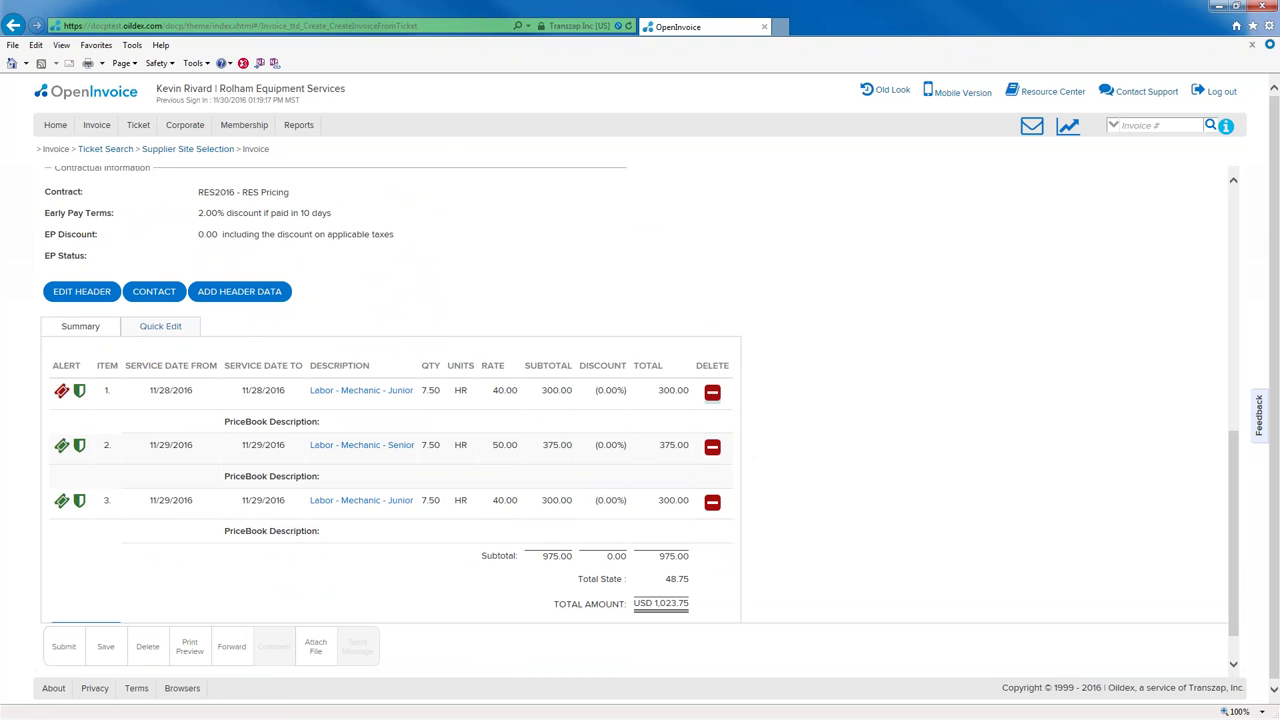
pyautogui.click(712, 392)
pyautogui.click(663, 414)
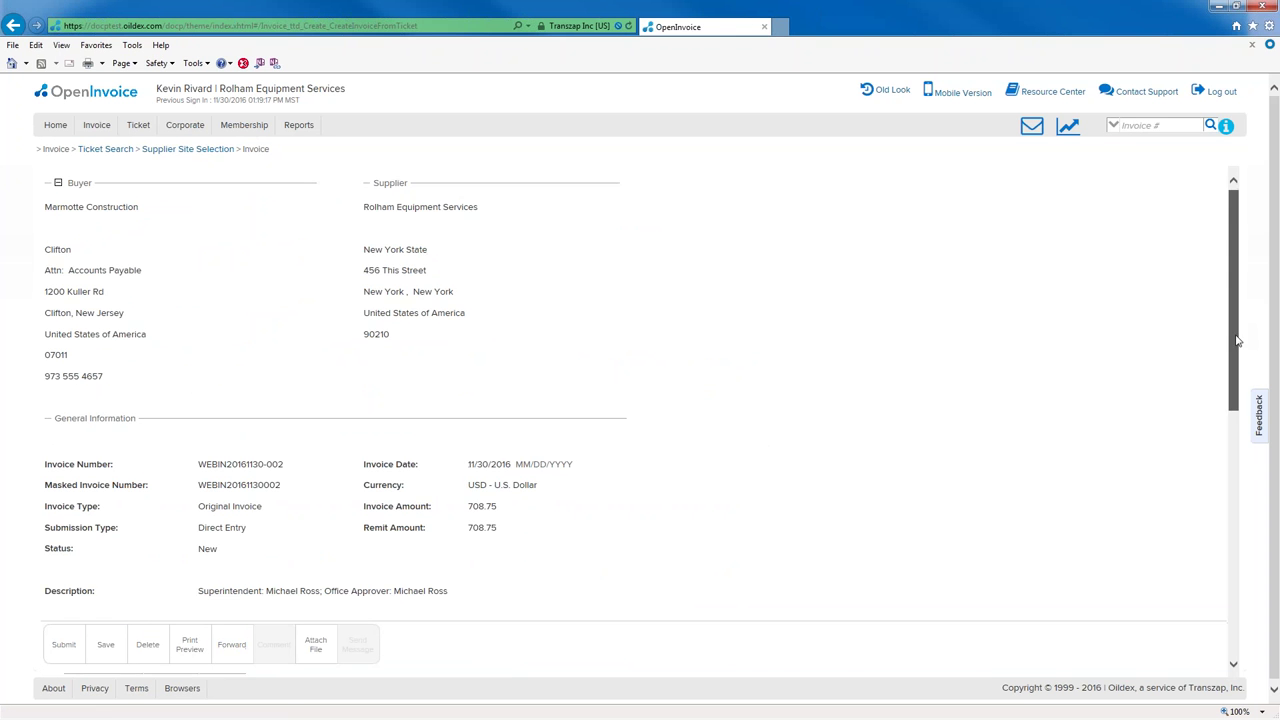
pyautogui.moveTo(1236, 341); pyautogui.dragTo(1234, 551)
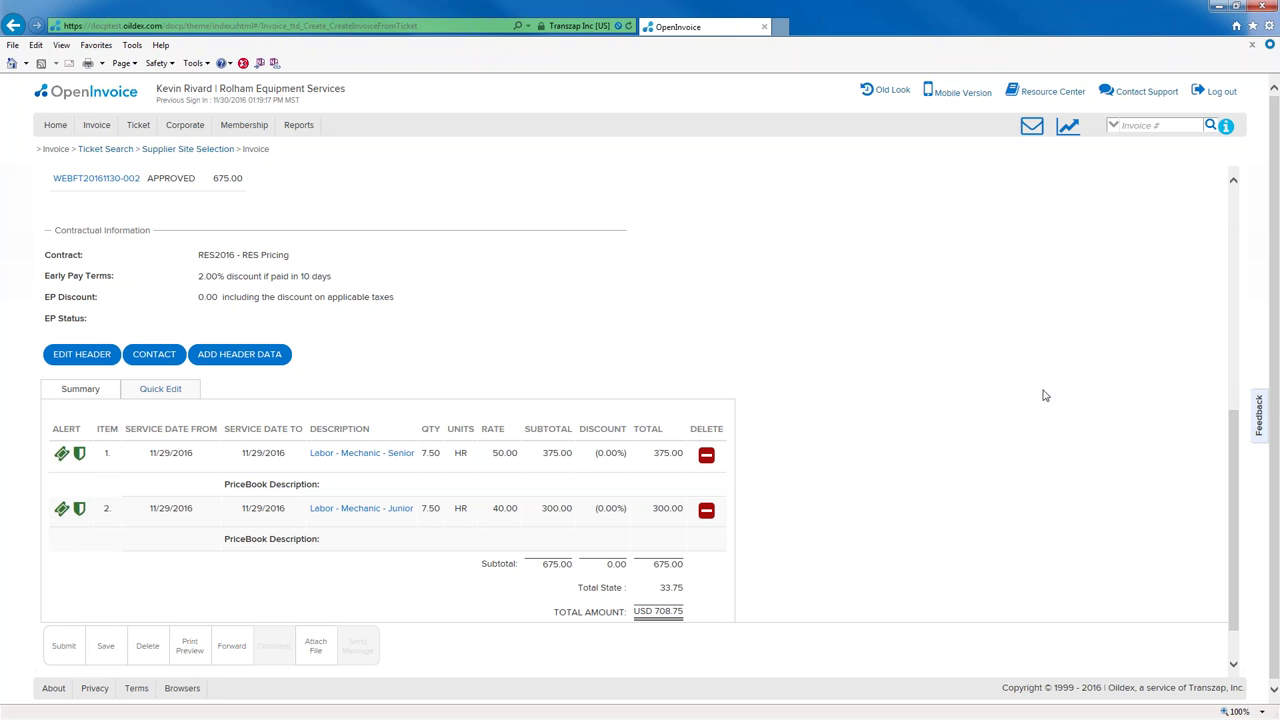
pyautogui.scroll(5, 1229, 383)
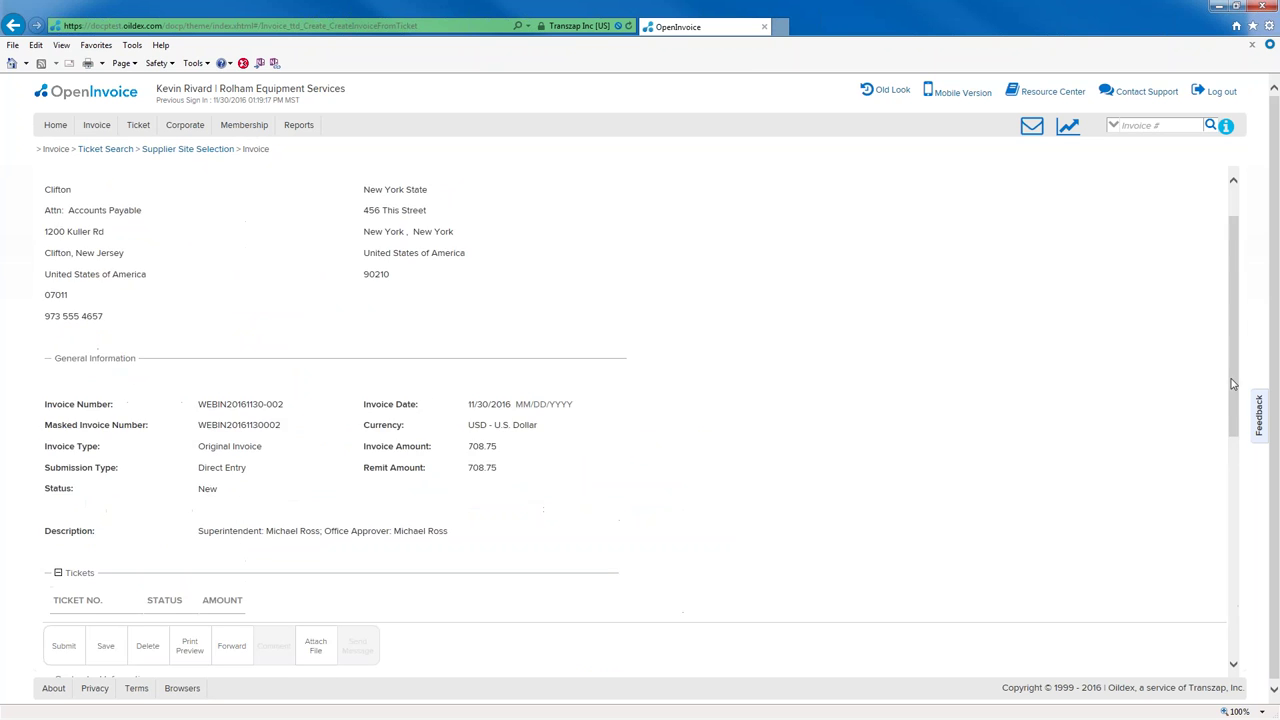
pyautogui.scroll(-3, 1225, 500)
pyautogui.scroll(-3, 1225, 500)
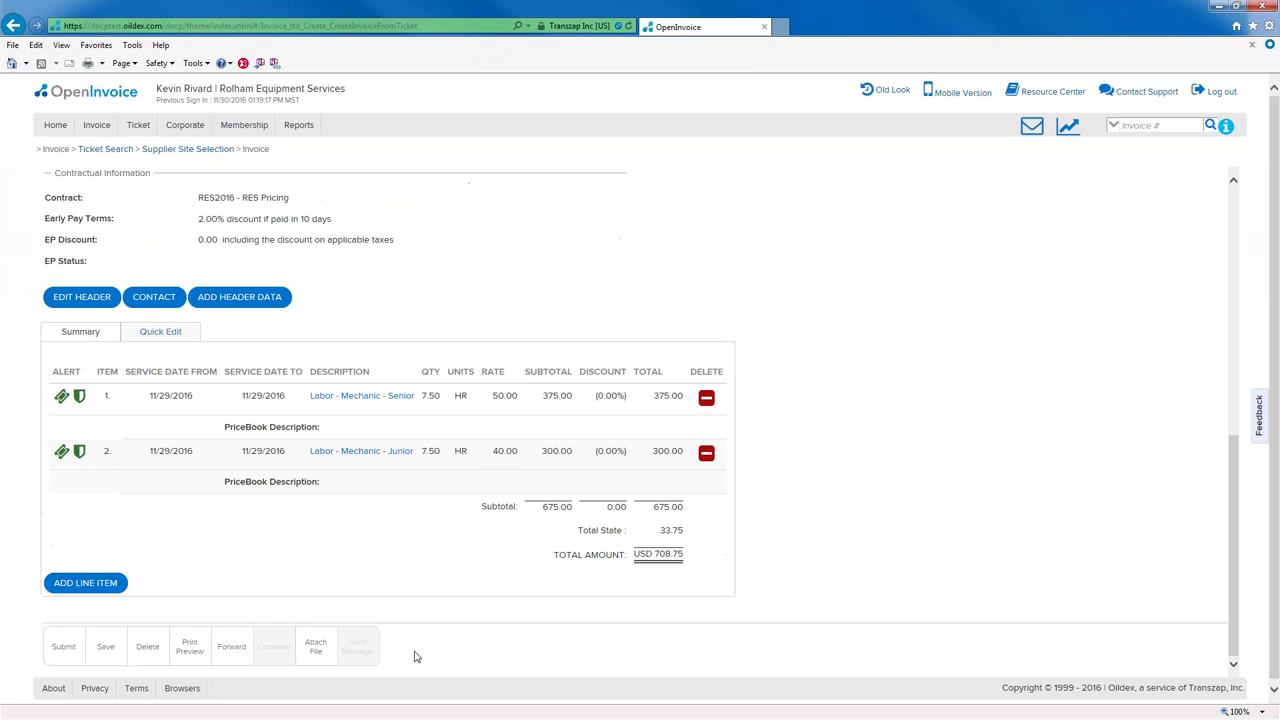
pyautogui.click(63, 646)
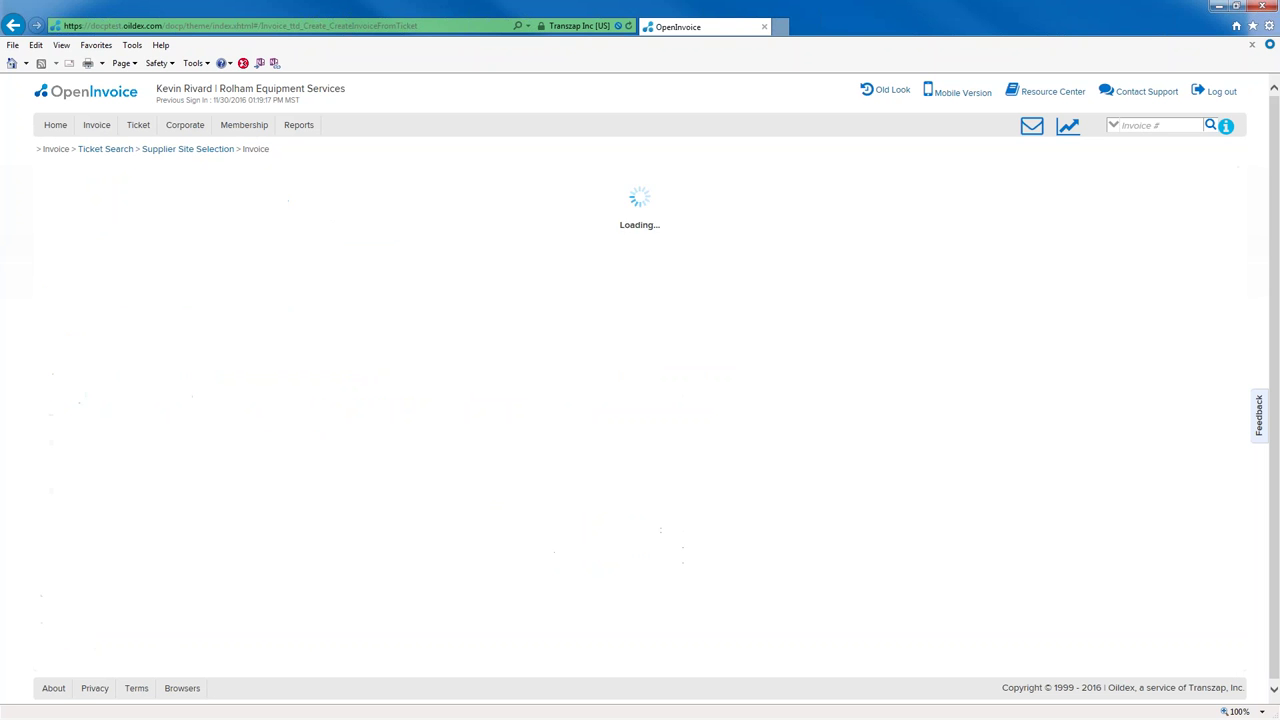
pyautogui.click(68, 311)
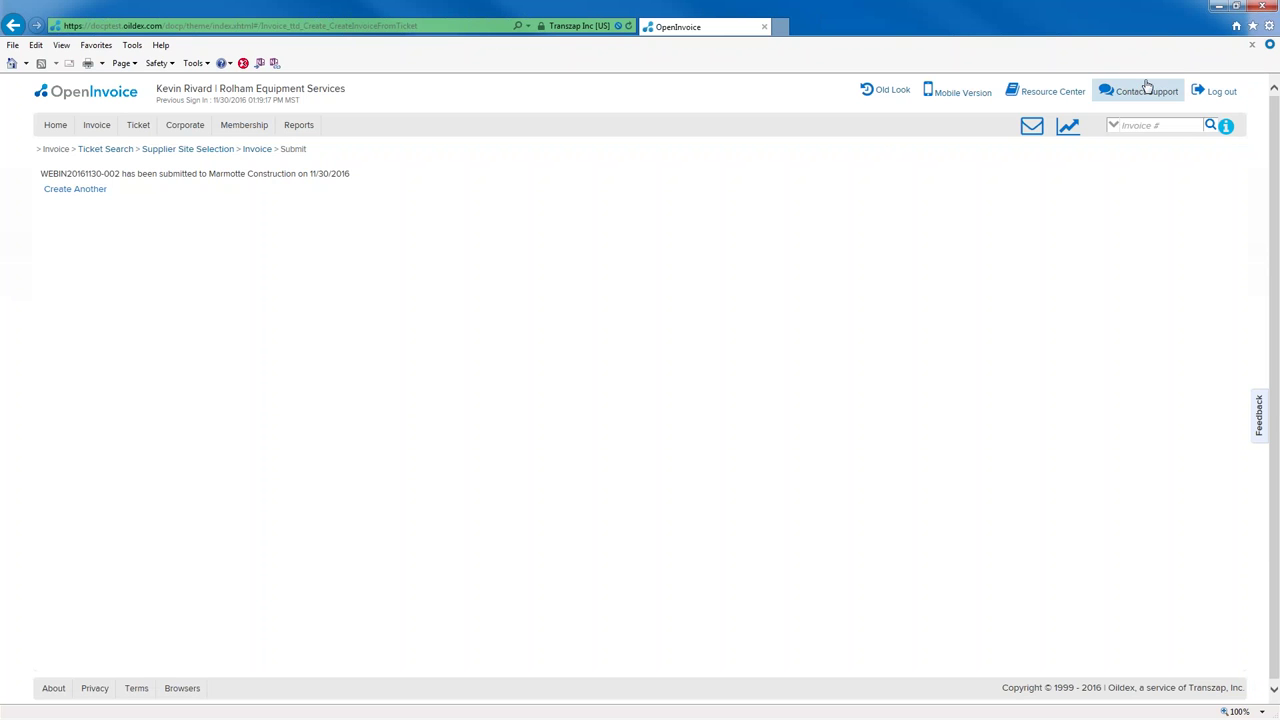
# - Sign out of the supplier OpenInvoice account
pyautogui.click(1210, 95)
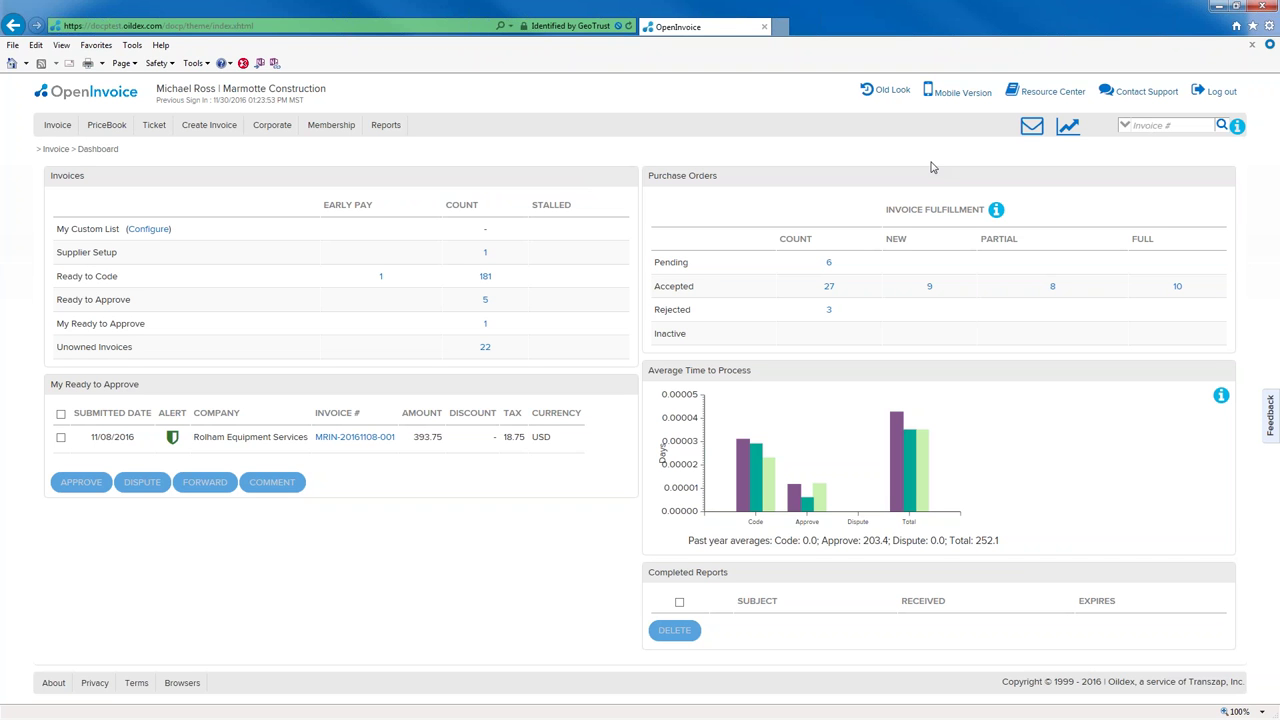
pyautogui.click(1168, 124)
pyautogui.write('webin2016')
pyautogui.press('Return')
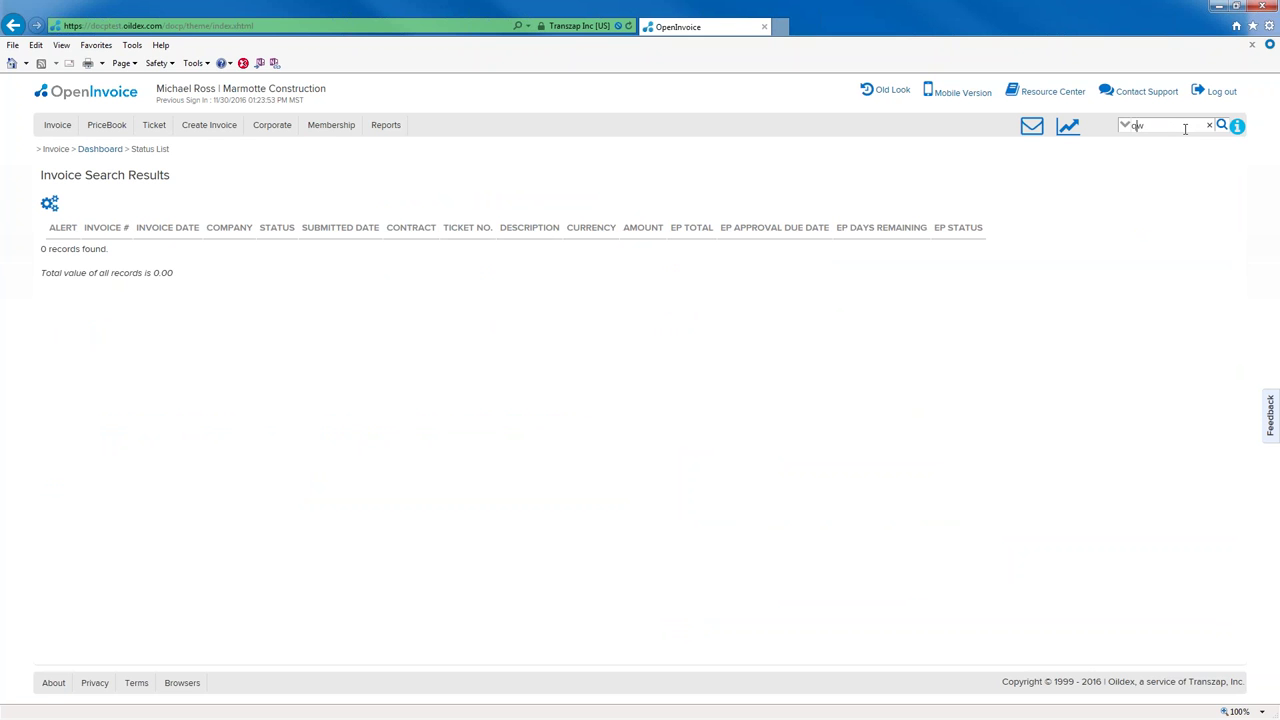
pyautogui.write('webin2016*')
pyautogui.press('Return')
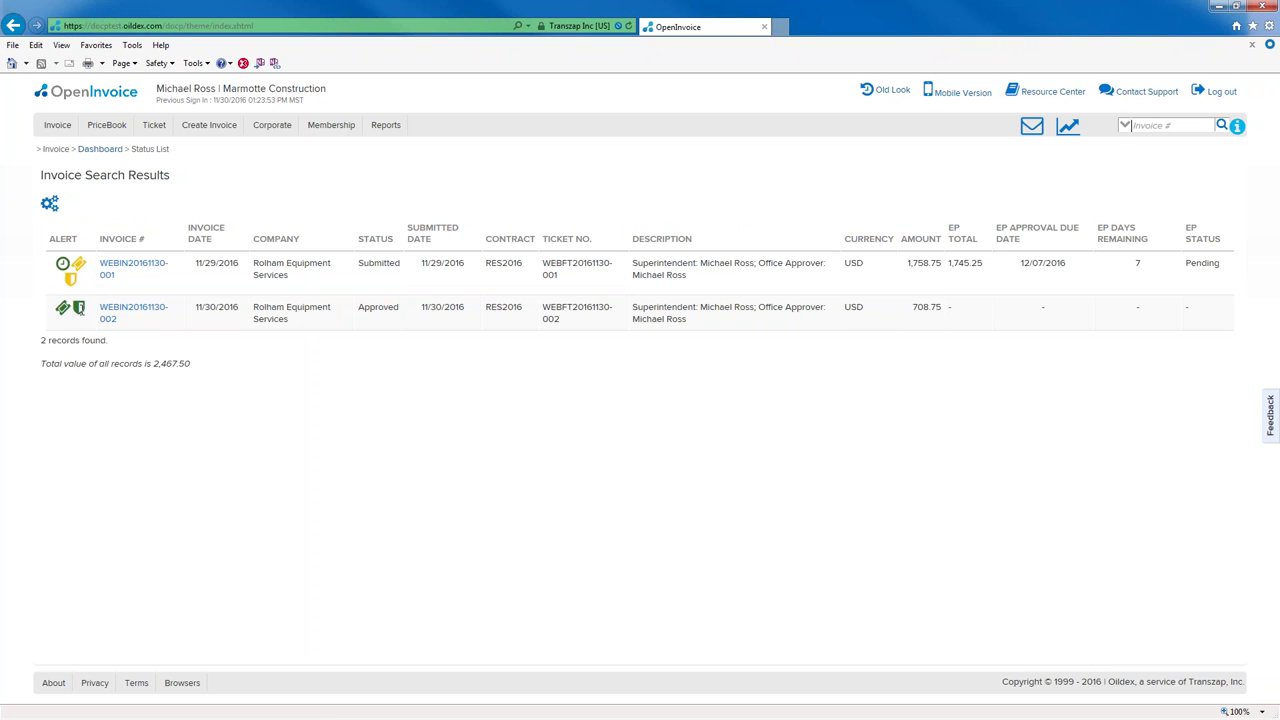
pyautogui.click(140, 314)
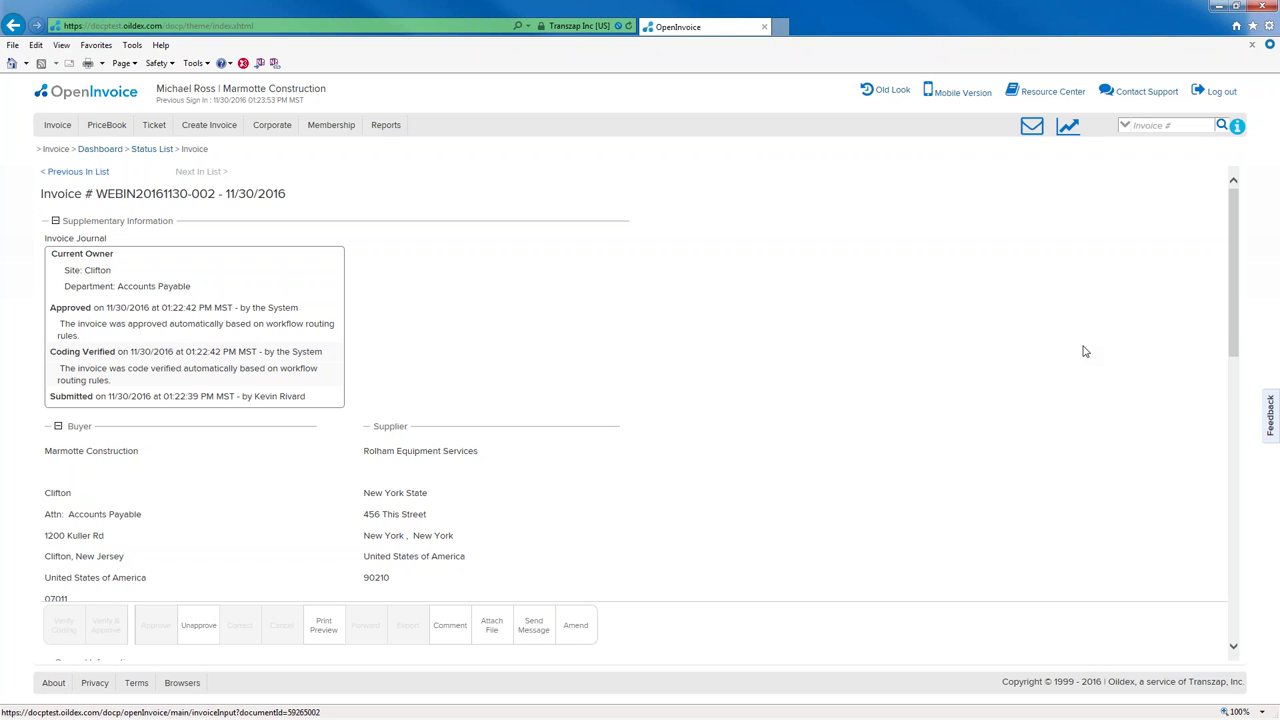
pyautogui.click(78, 171)
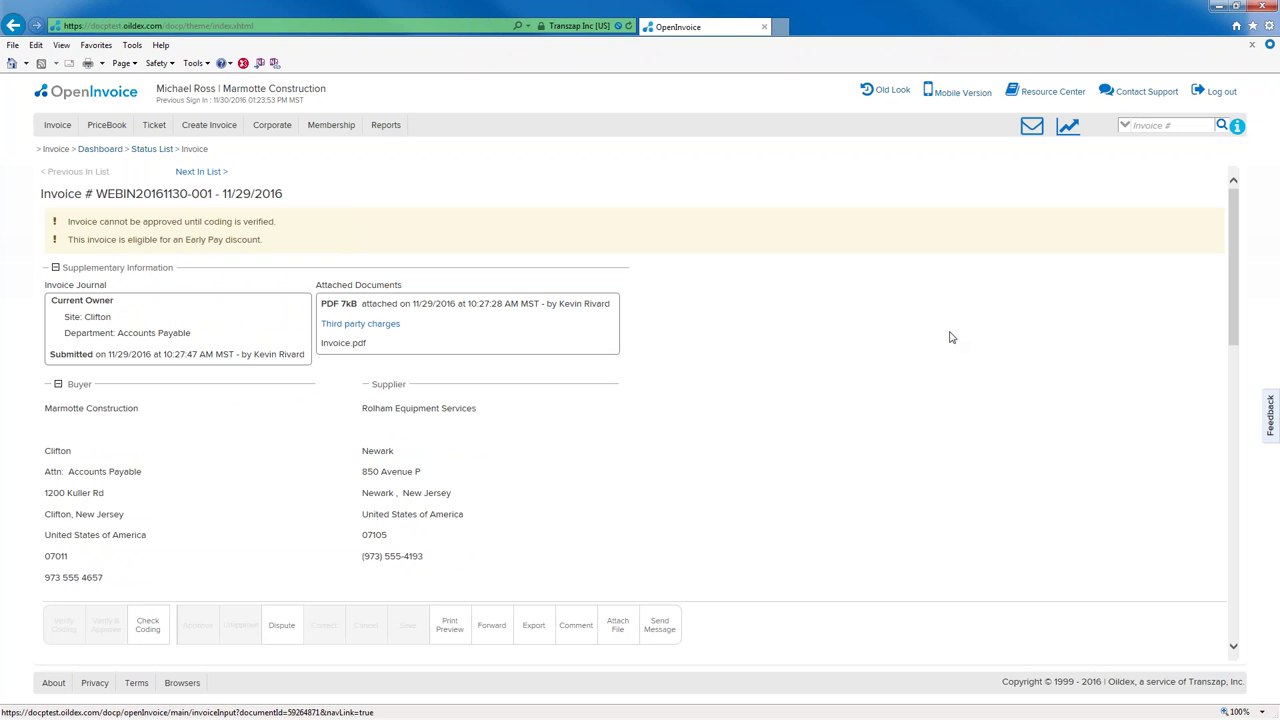
pyautogui.moveTo(1236, 250); pyautogui.dragTo(1253, 546)
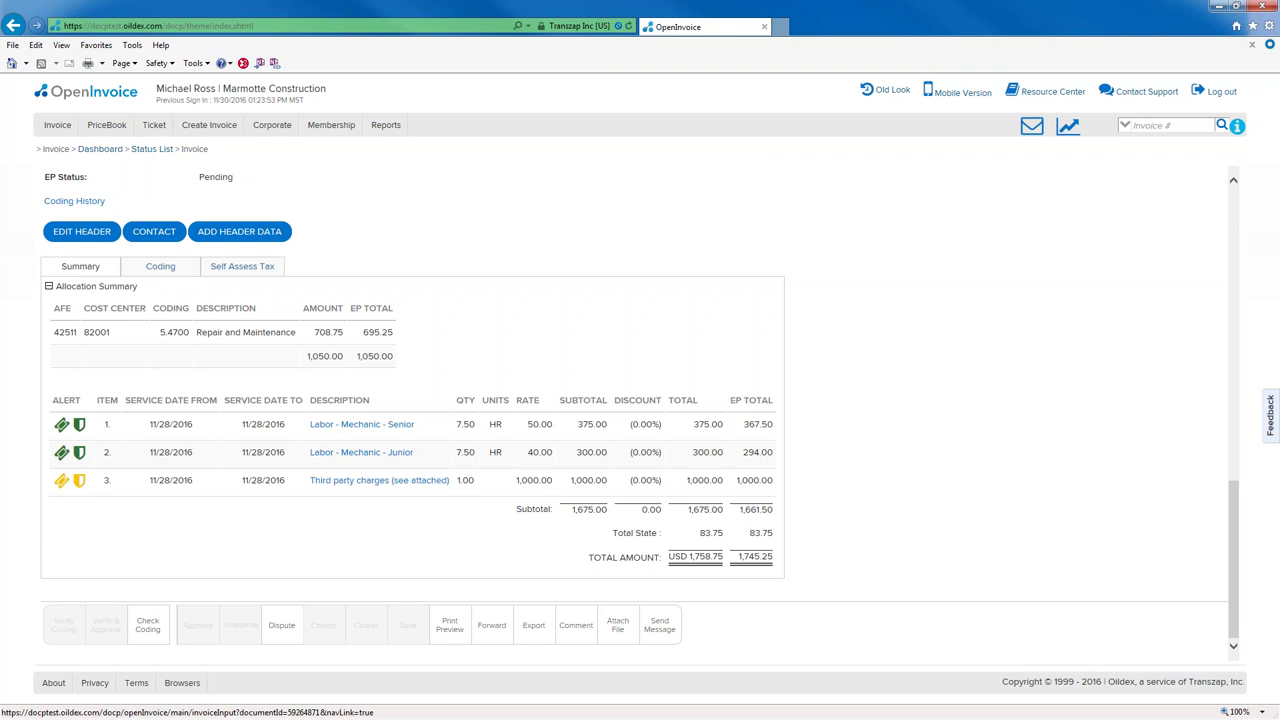
# - Log out of the buyer account and confirm YES in the sign-out prompt
pyautogui.click(1219, 93)
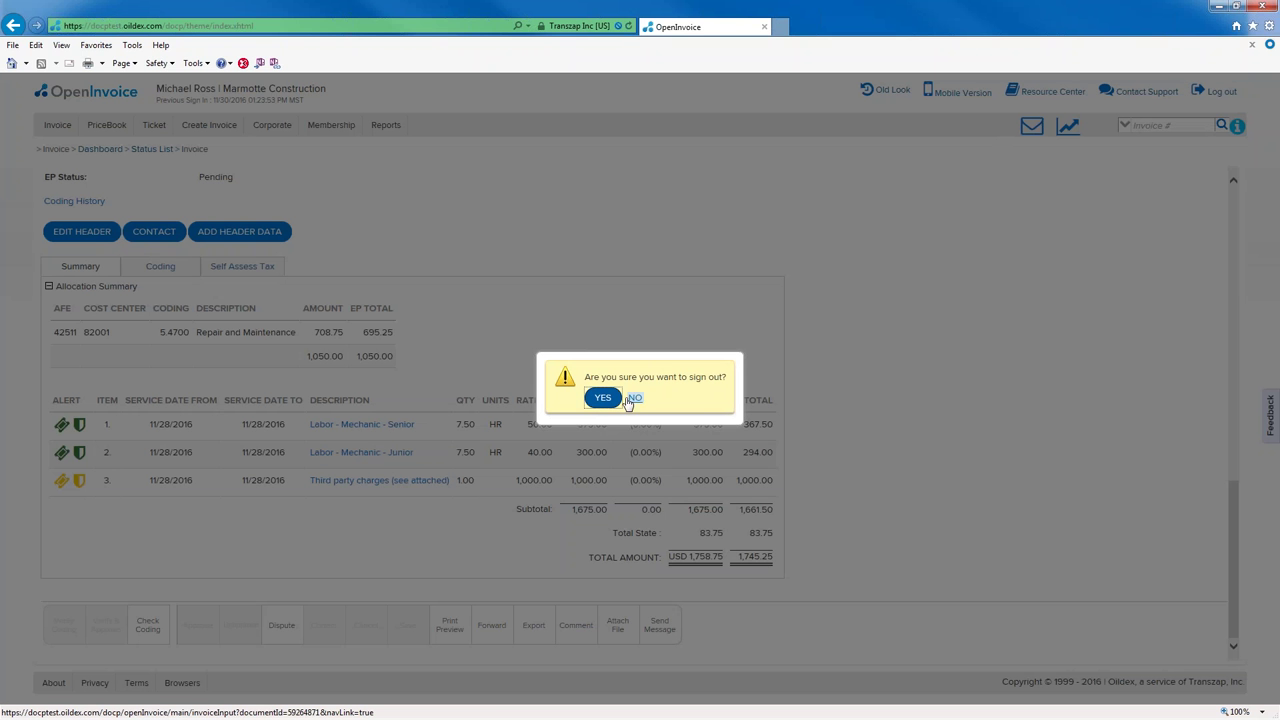
pyautogui.click(601, 402)
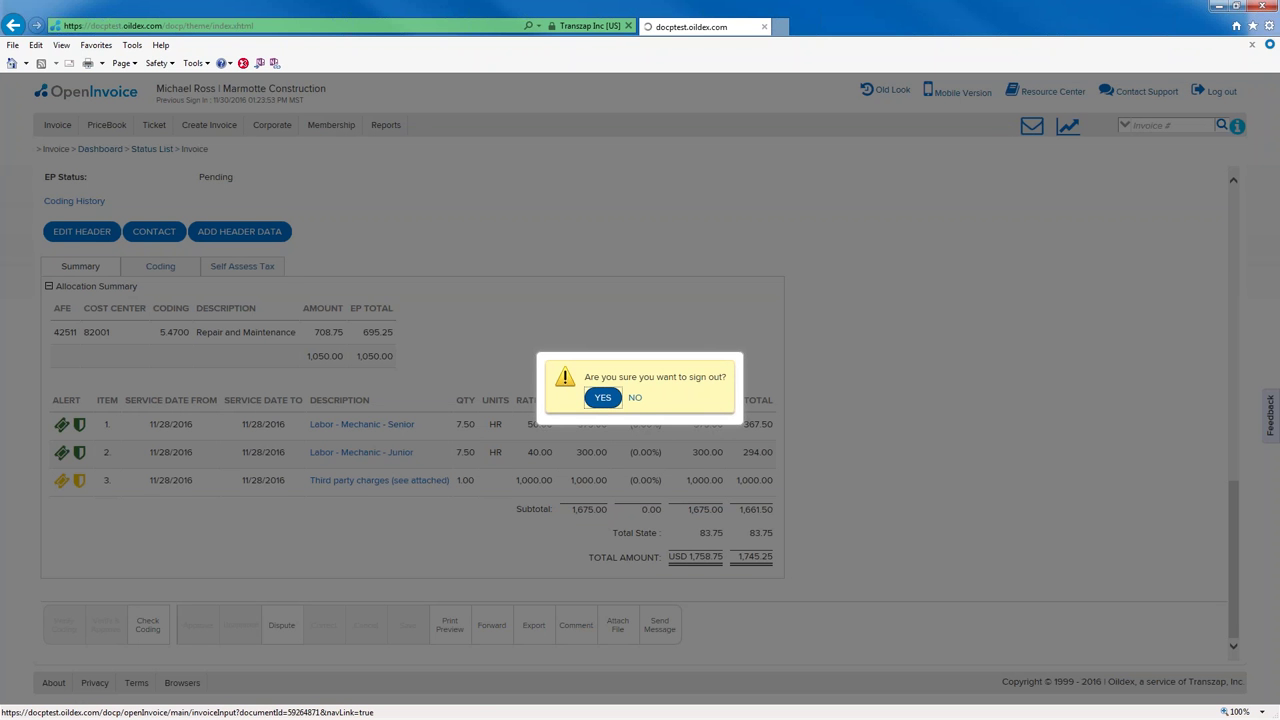